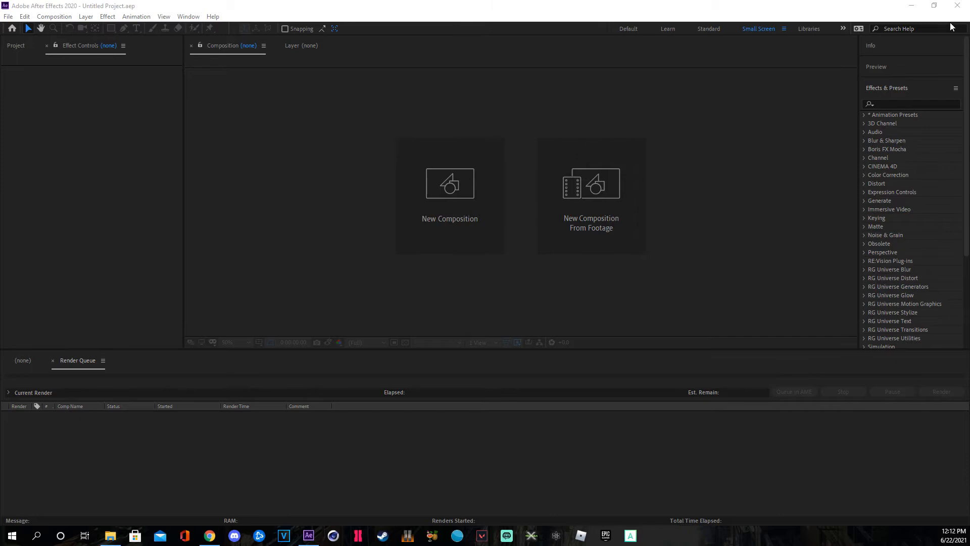
Step: Check the frame width, frame height and frame rate in the file properties of the CW Crossroads MT2 clip
click(949, 24)
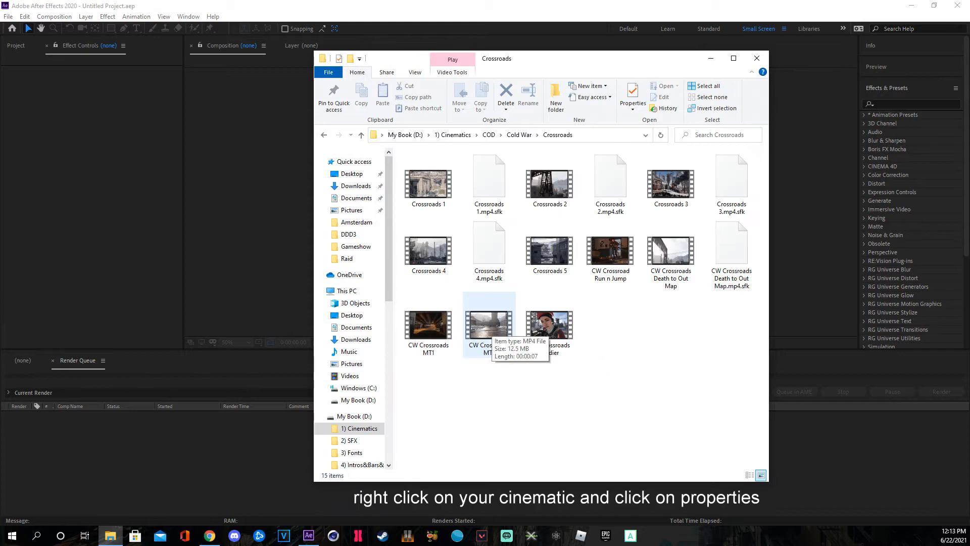
right_click(492, 328)
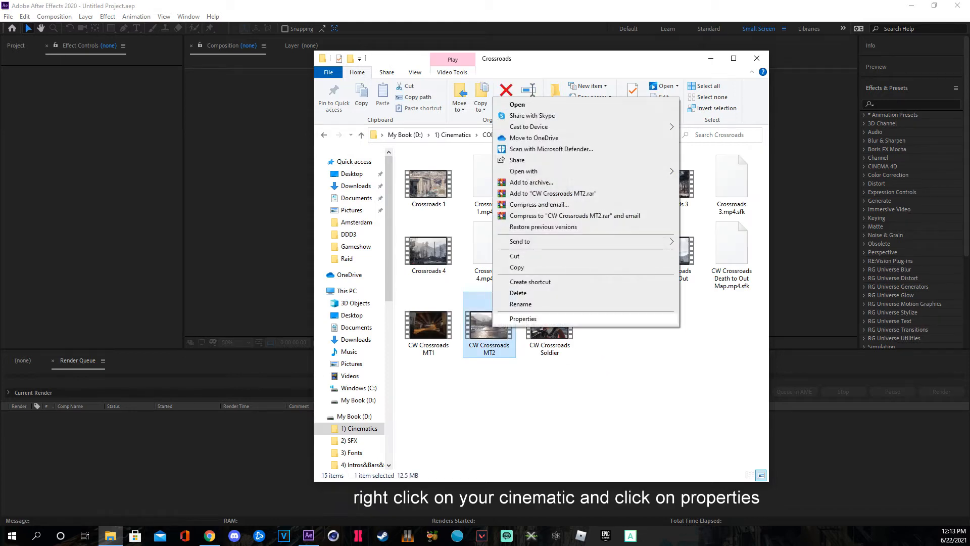
click(523, 319)
click(536, 288)
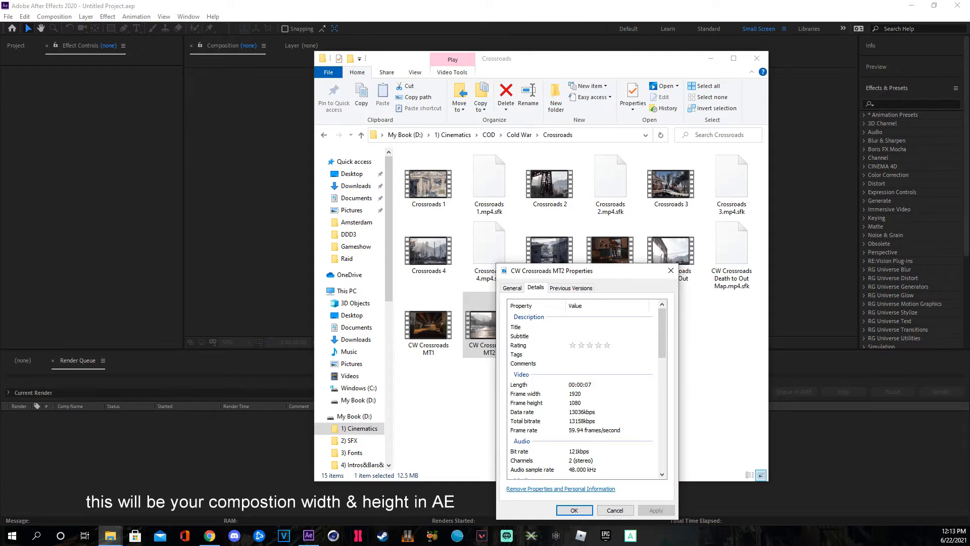
click(671, 271)
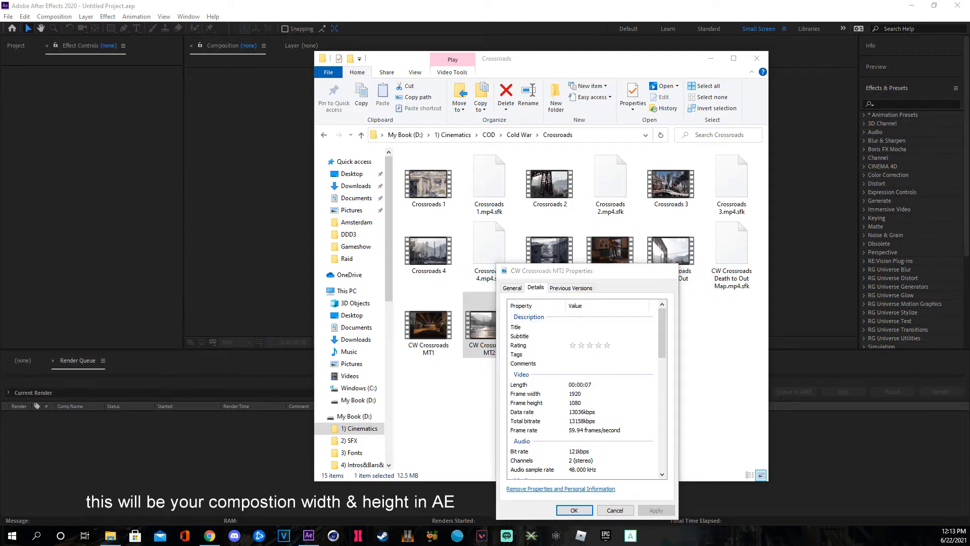
click(757, 58)
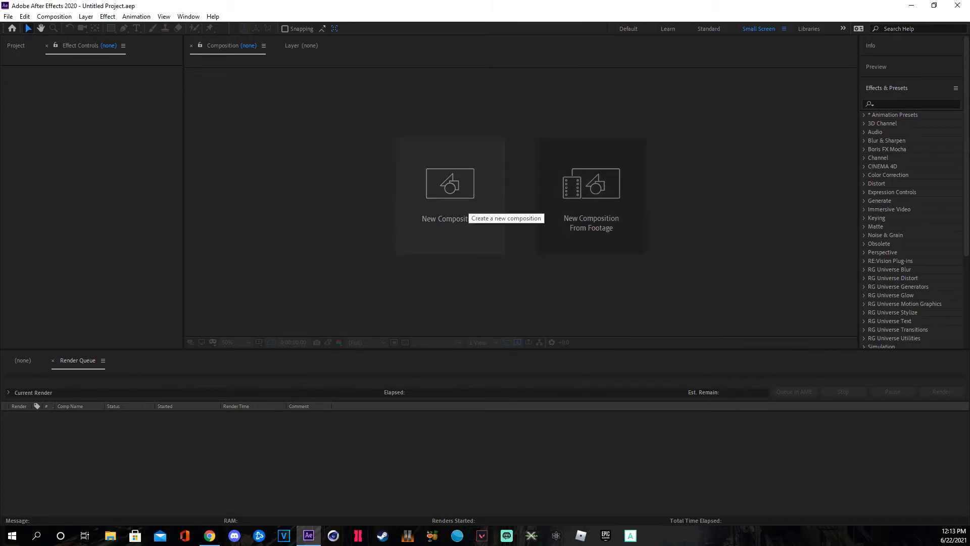
Step: Create a new 1920 x 1080 composition at 59.94 frames per second with a 30-second duration
click(463, 208)
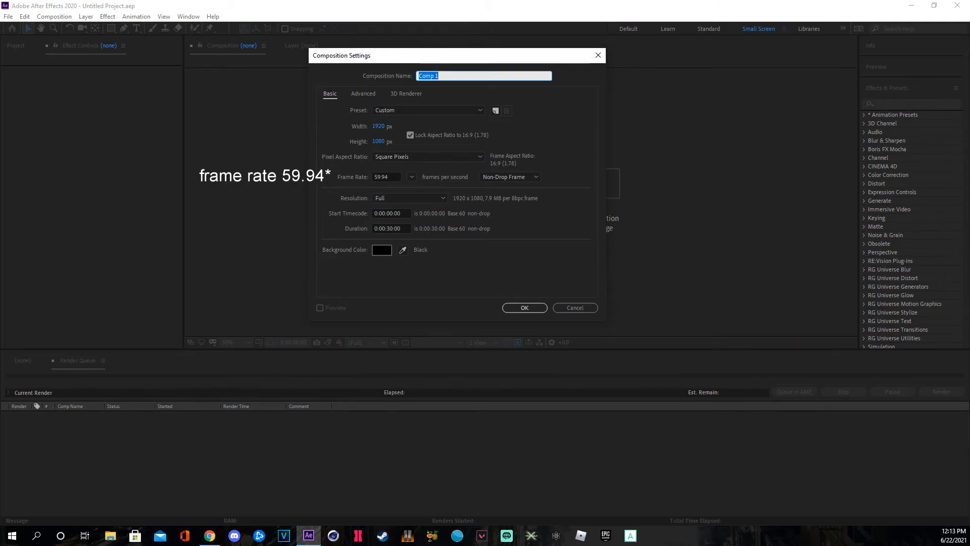
key(Return)
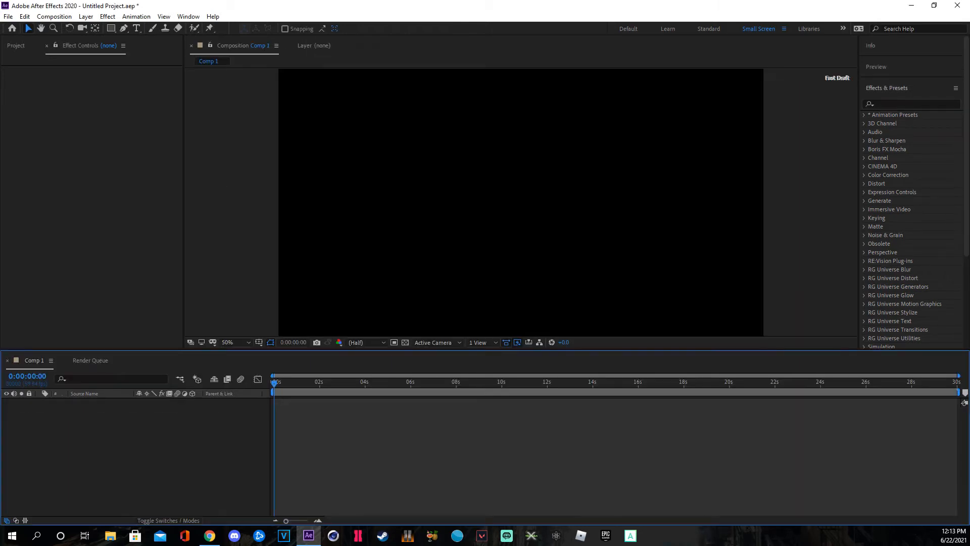
Step: Import CW Crossroads MT2.mp4 and place it in the Comp 1 timeline starting at 0 seconds
click(8, 16)
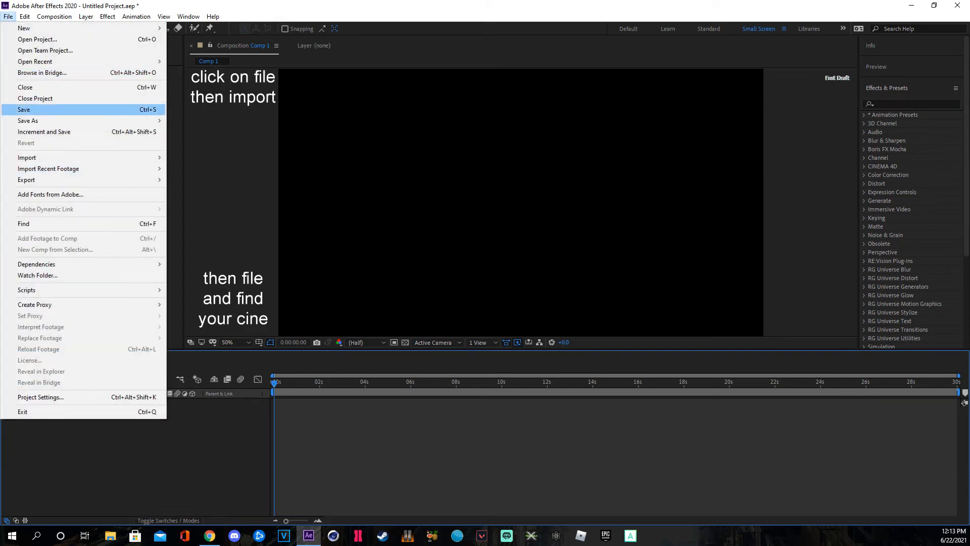
mouse_move(76, 157)
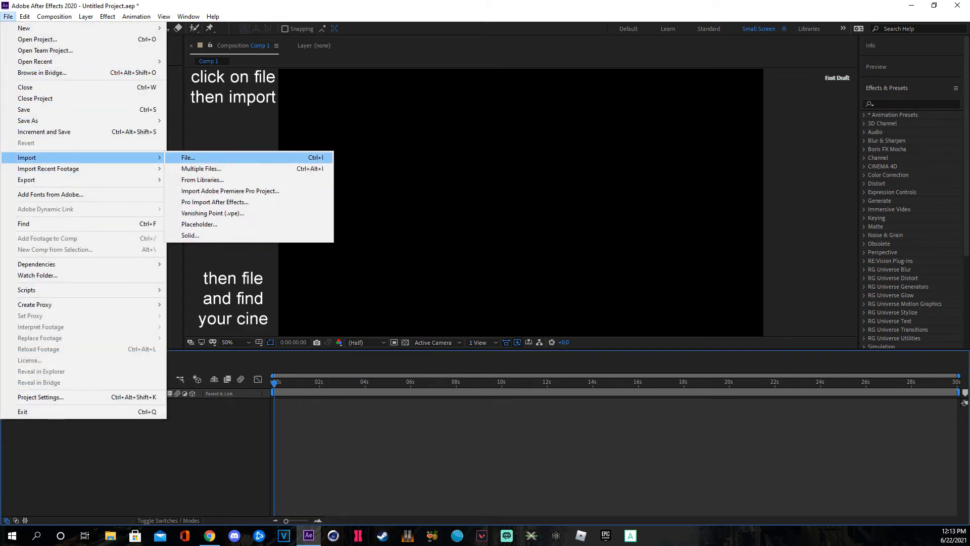
click(192, 157)
click(396, 343)
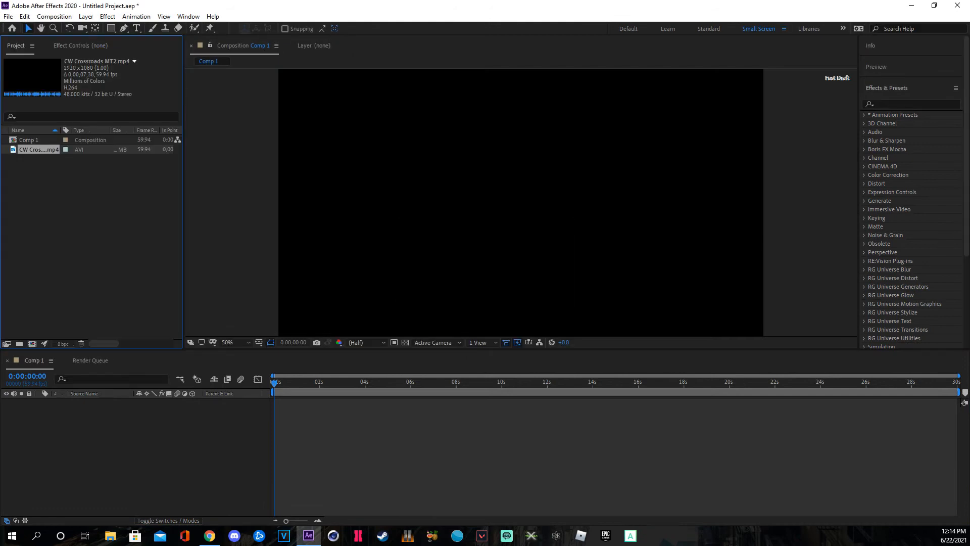
drag(34, 150, 291, 402)
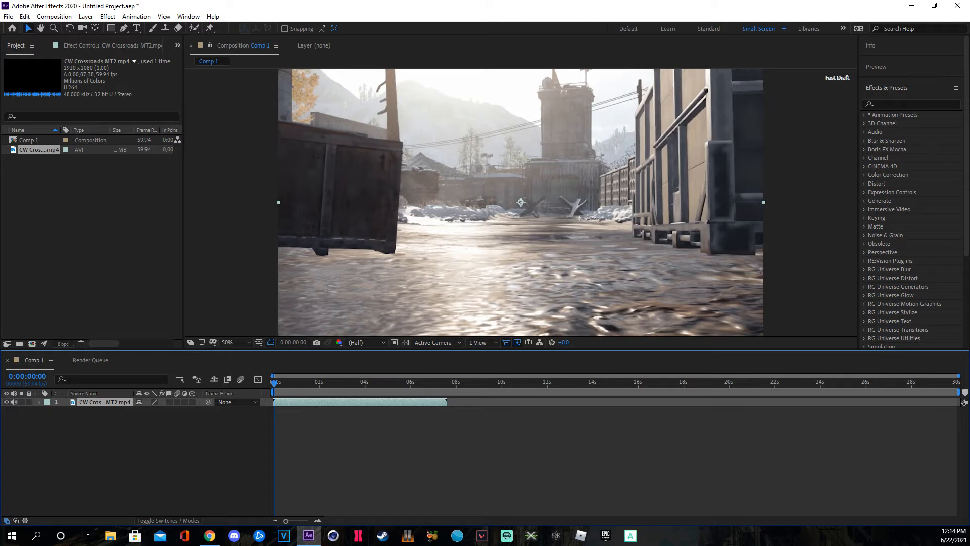
Step: Shorten the work area to the end of the clip and trim the composition to it
drag(959, 391, 448, 392)
right_click(362, 392)
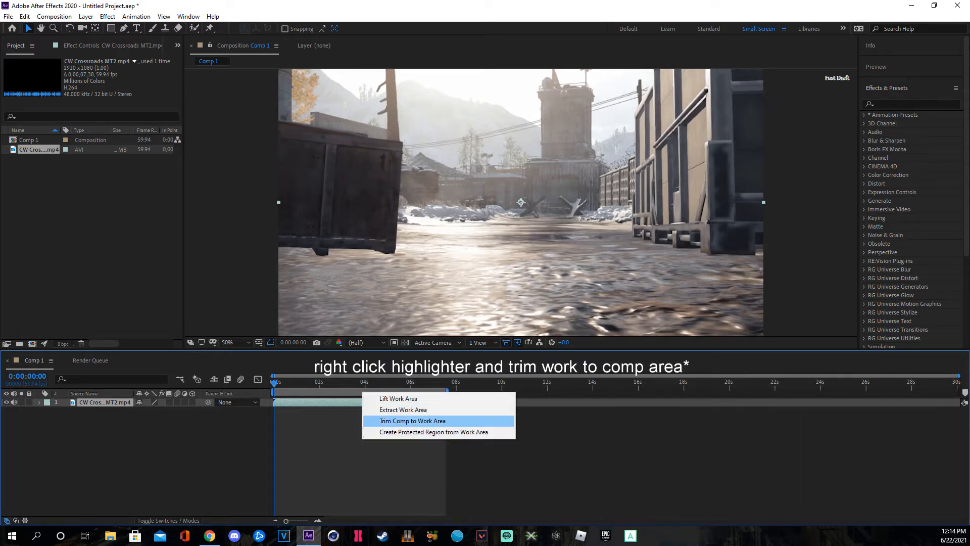
click(412, 421)
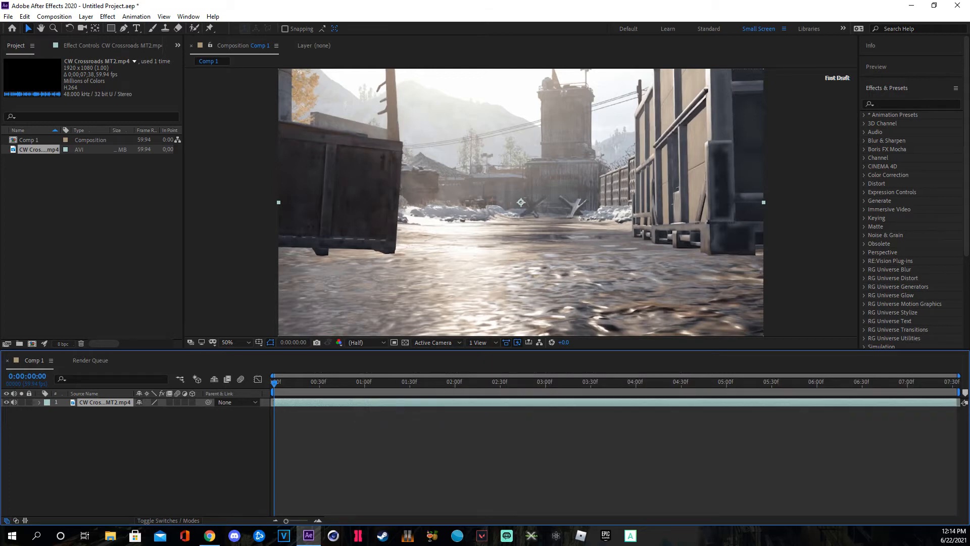
Step: Run Track Camera on the CW Crossroads MT2.mp4 layer with Detailed Analysis enabled
right_click(383, 403)
mouse_move(434, 297)
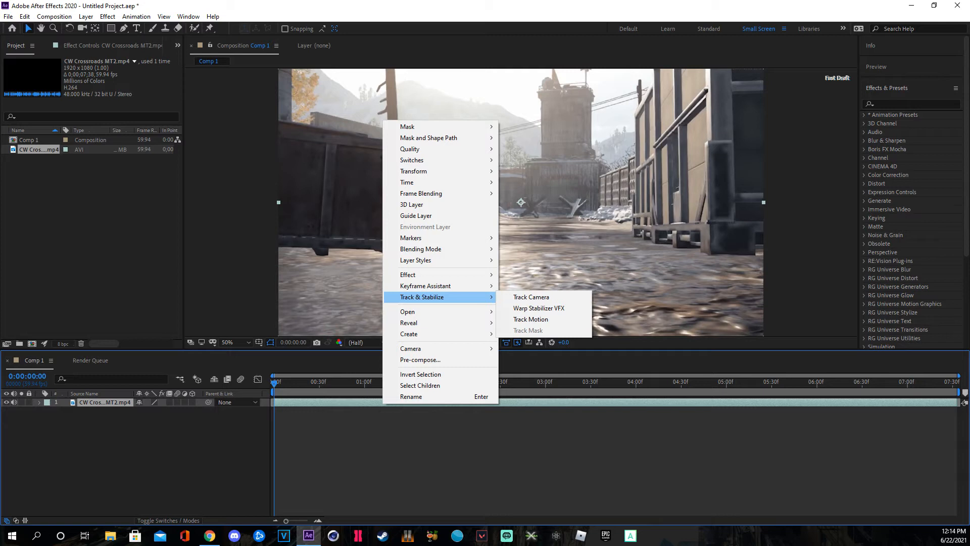
click(530, 297)
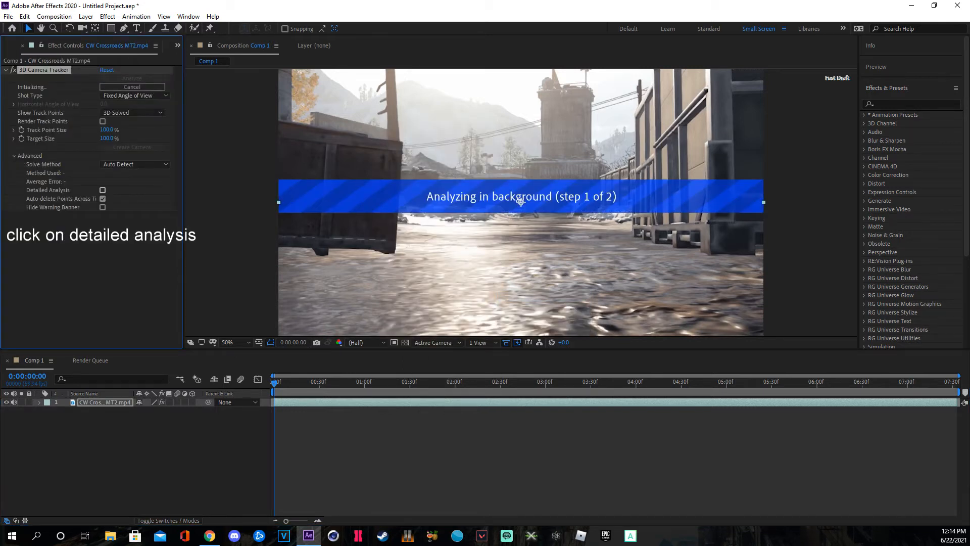
click(102, 190)
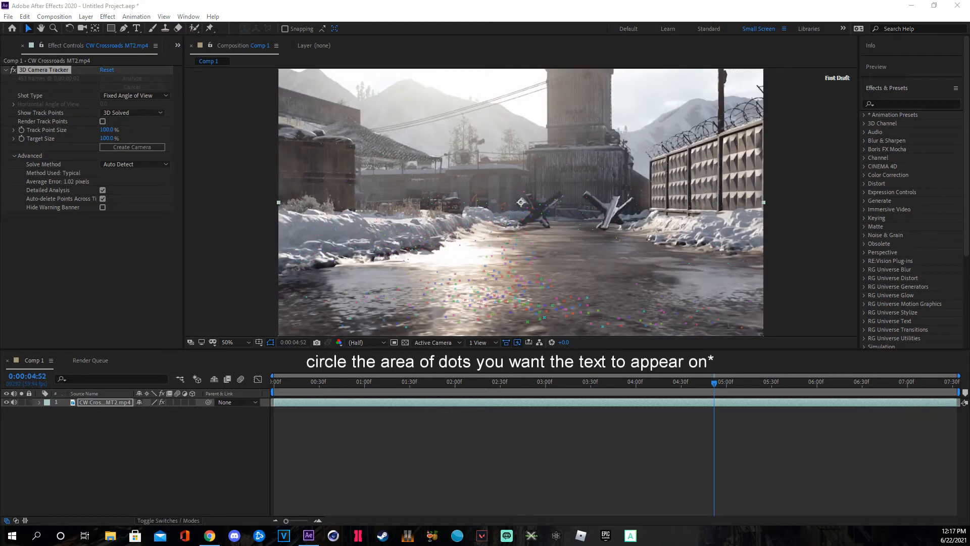
Step: At 0:00:01:52, select the track points on the ground in the foreground and create a null and camera from them
drag(550, 383, 274, 383)
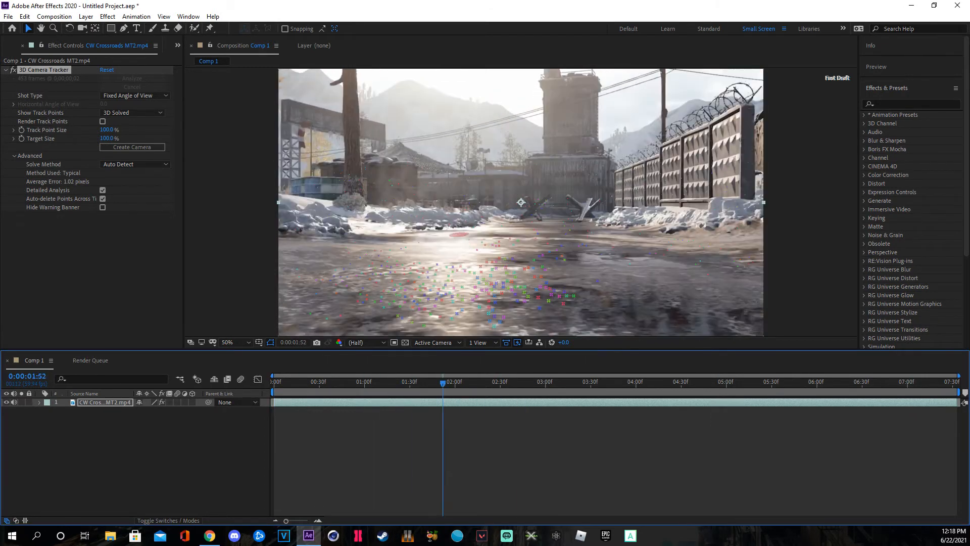
click(457, 235)
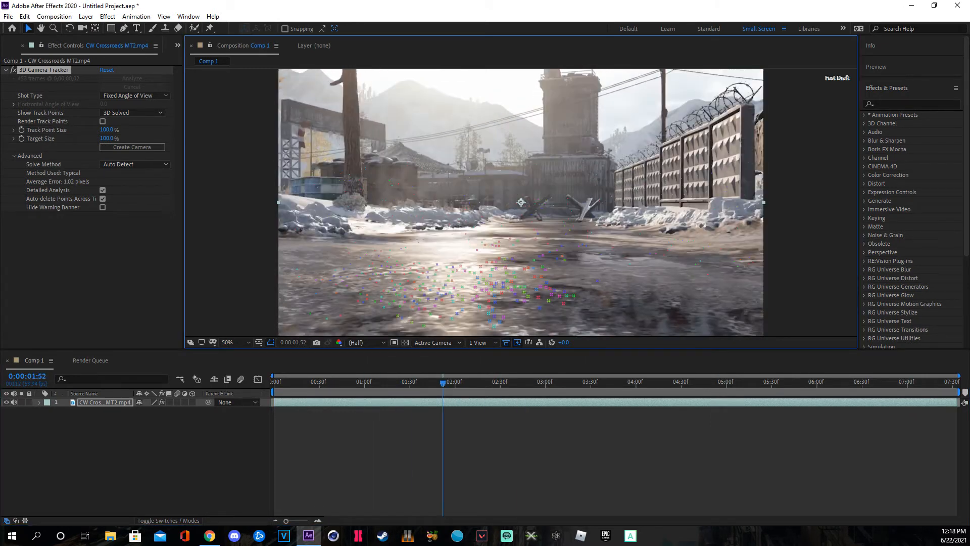
mouse_move(389, 246)
mouse_down()
mouse_move(356, 270)
mouse_move(392, 311)
mouse_move(435, 327)
mouse_move(516, 321)
mouse_move(602, 281)
mouse_move(505, 258)
mouse_up()
mouse_move(602, 281)
mouse_down()
mouse_move(599, 238)
mouse_move(546, 236)
mouse_move(562, 227)
mouse_up()
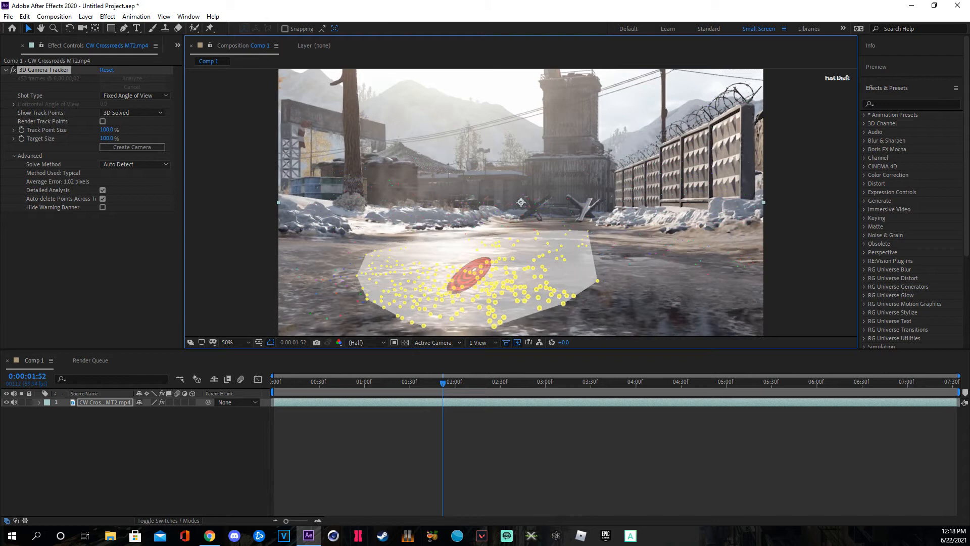
right_click(475, 274)
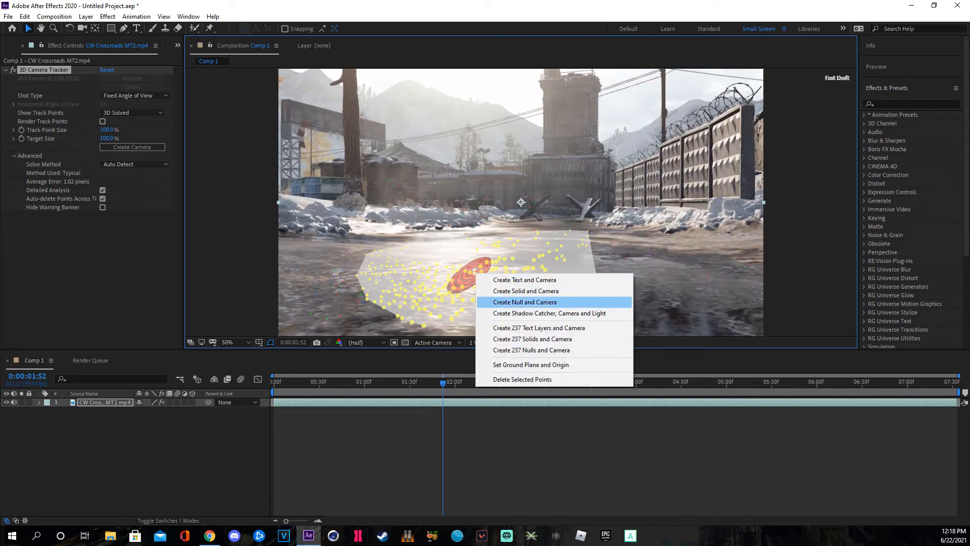
click(525, 302)
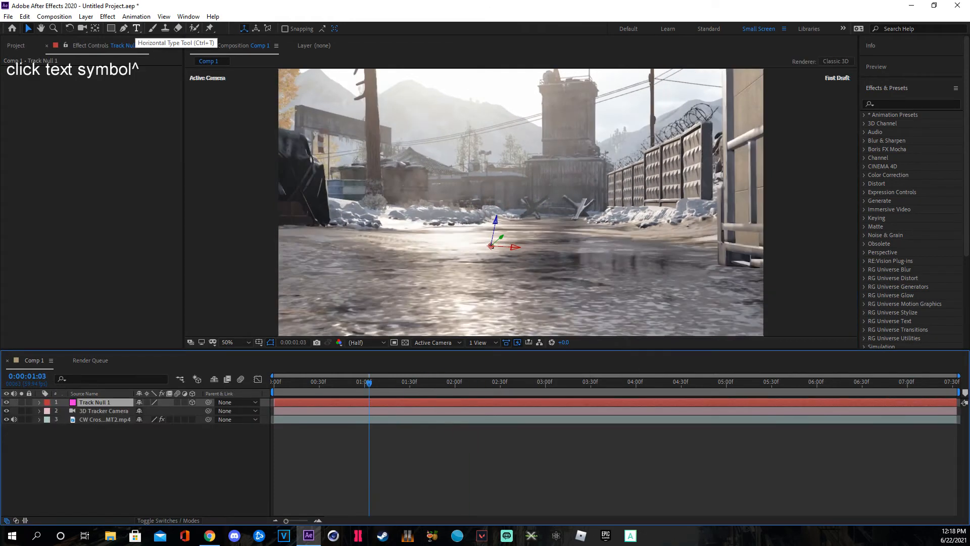
Step: Add a text layer reading TEST in the Arial Narrow font
click(137, 28)
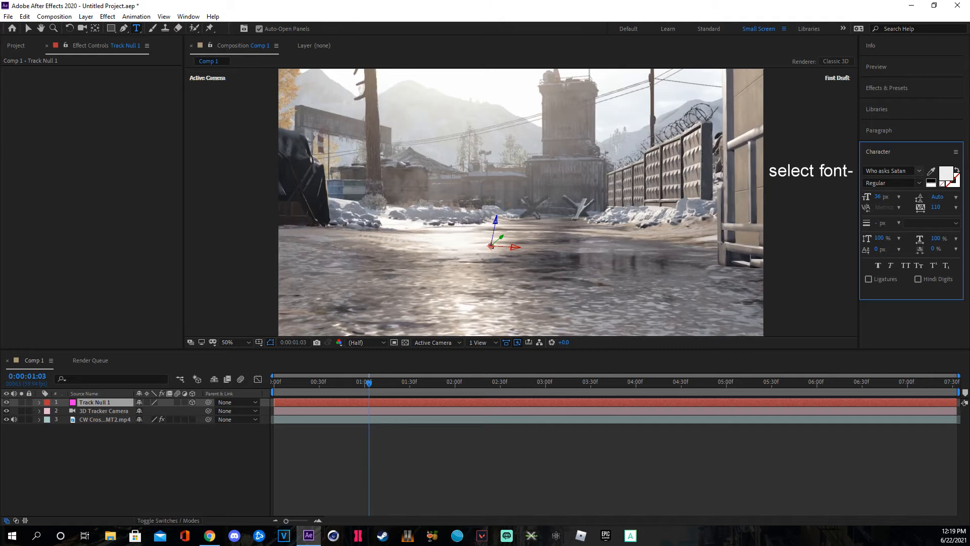
click(920, 171)
scroll(859, 283, down, 4)
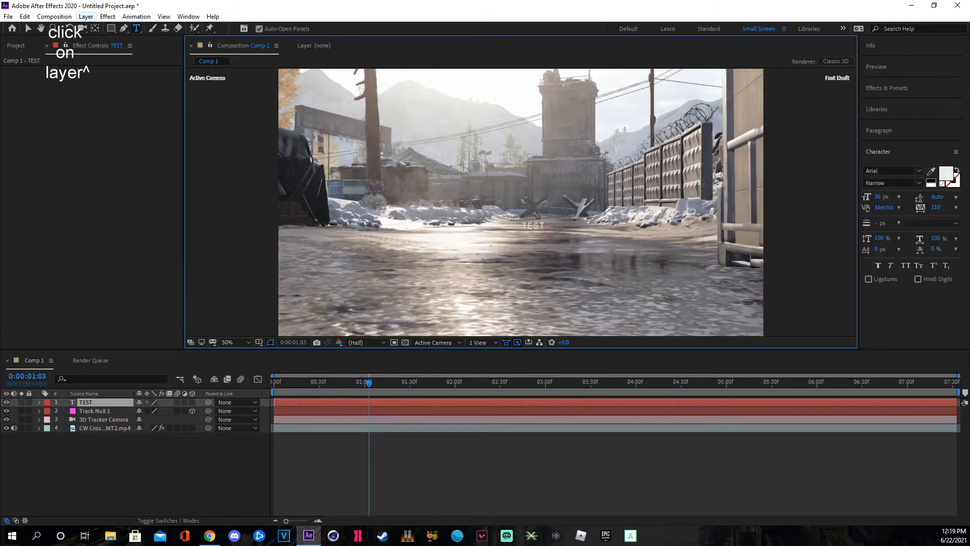
Step: Create a dark gray 1920 x 1080 solid layer above the TEST text
click(86, 16)
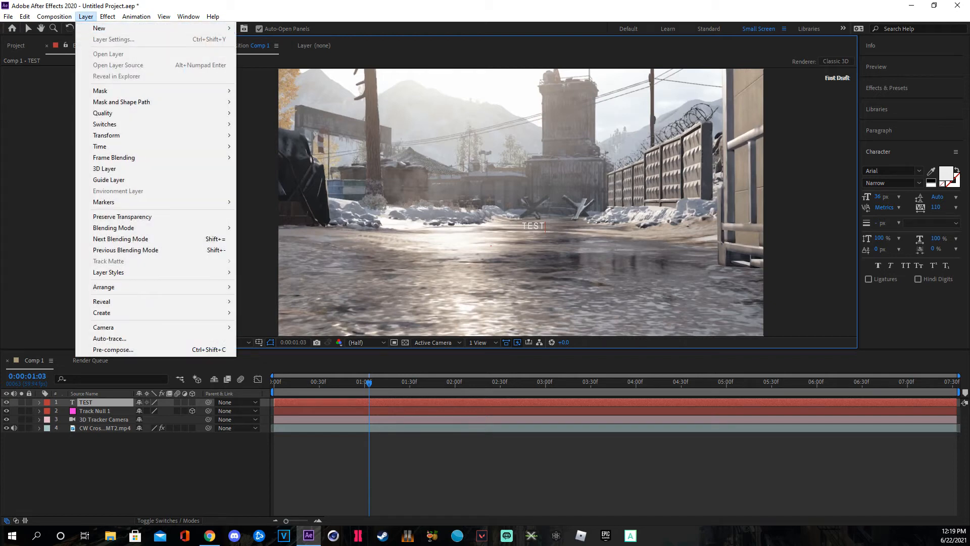
mouse_move(111, 28)
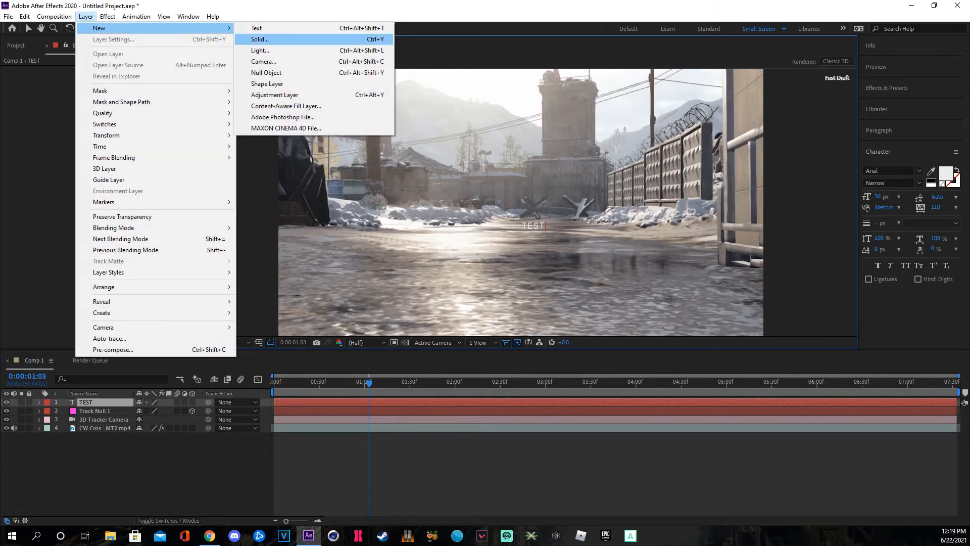
click(260, 39)
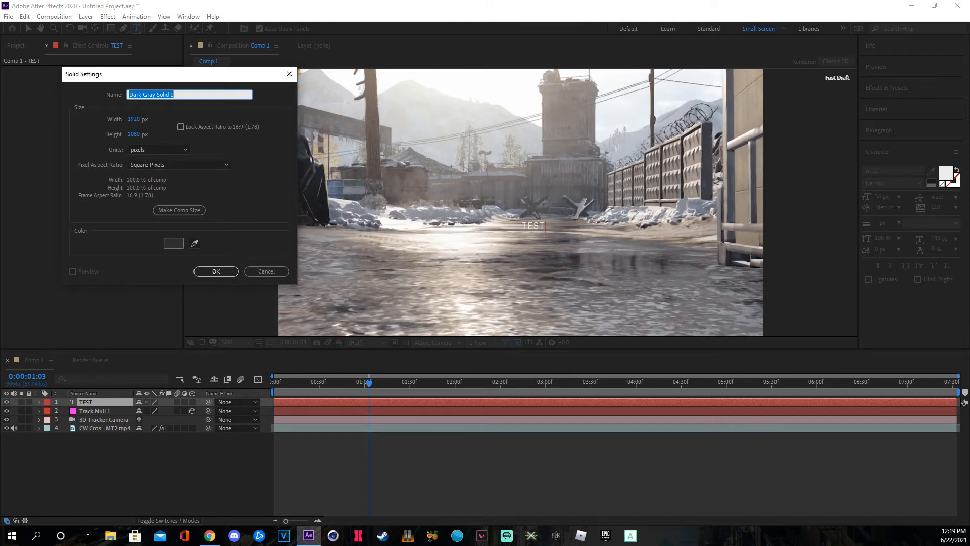
click(215, 272)
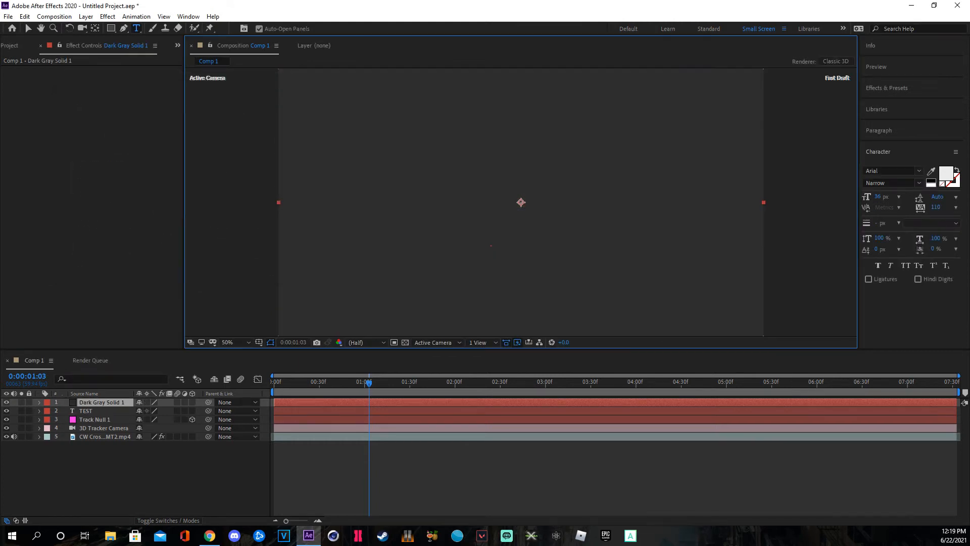
Step: Apply the Video Copilot Element effect to the dark gray solid
click(887, 88)
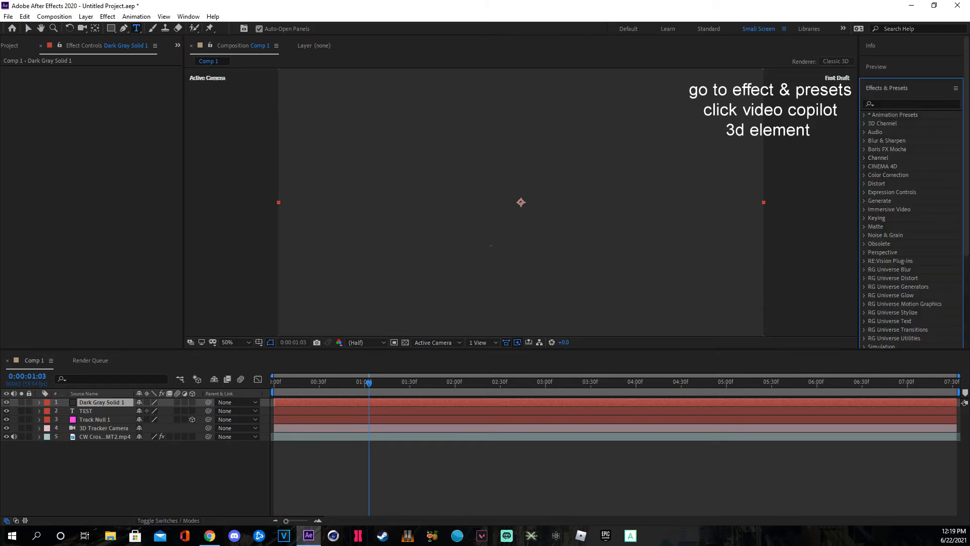
scroll(909, 192, down, 5)
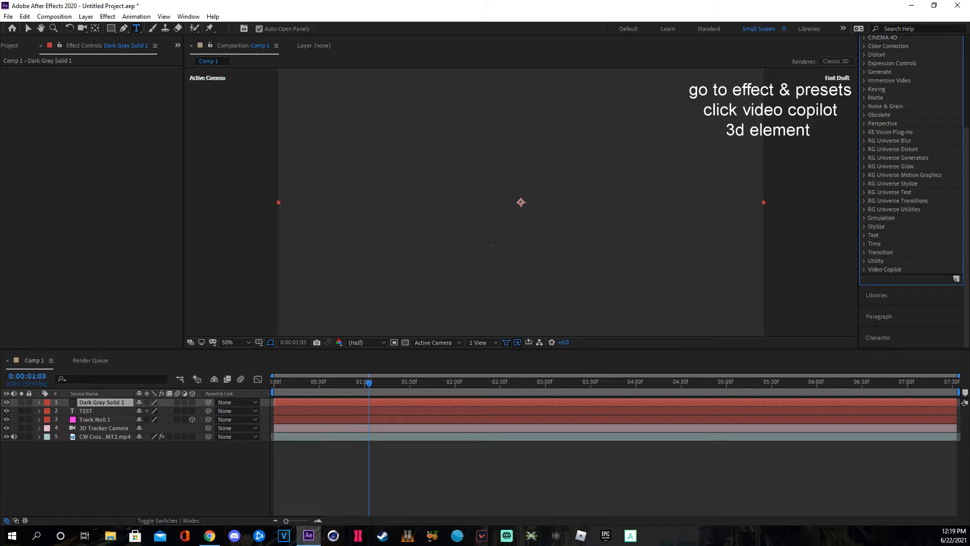
click(865, 270)
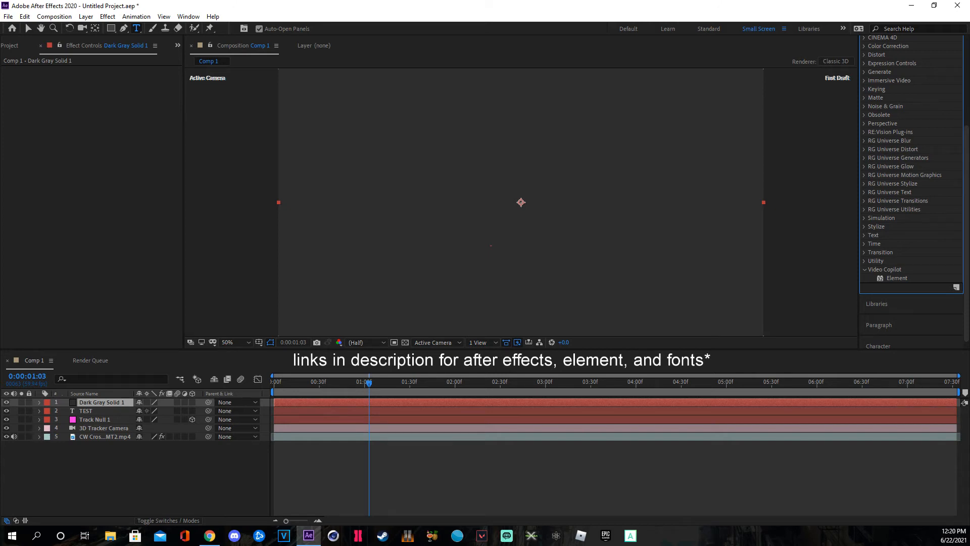
drag(897, 278, 524, 240)
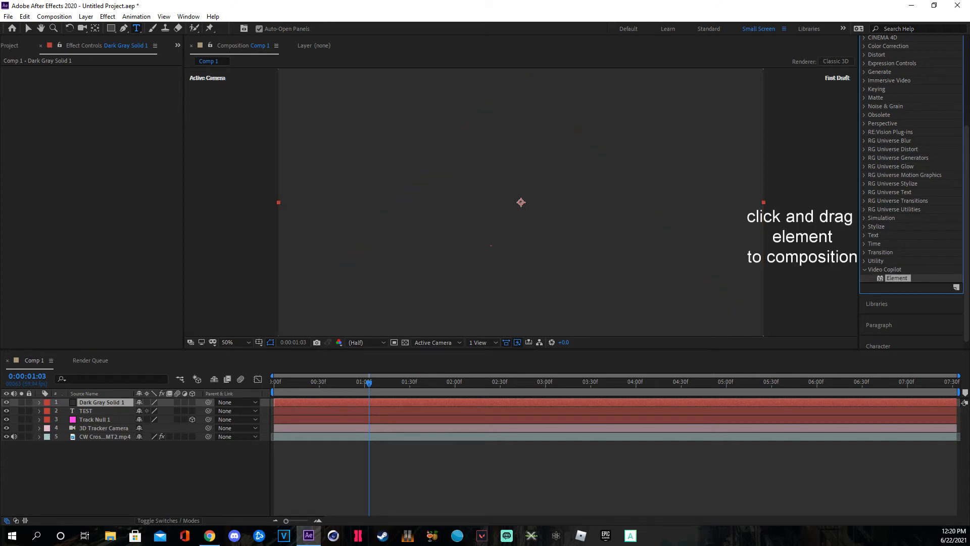
Step: Assign the TEST layer as Path Layer 1 in Element's custom text and masks
click(14, 163)
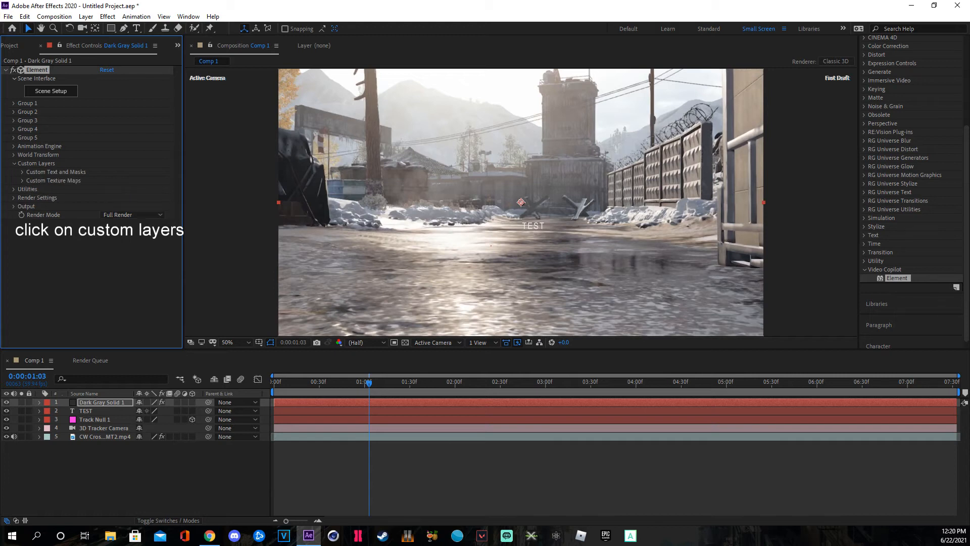
click(23, 172)
click(116, 180)
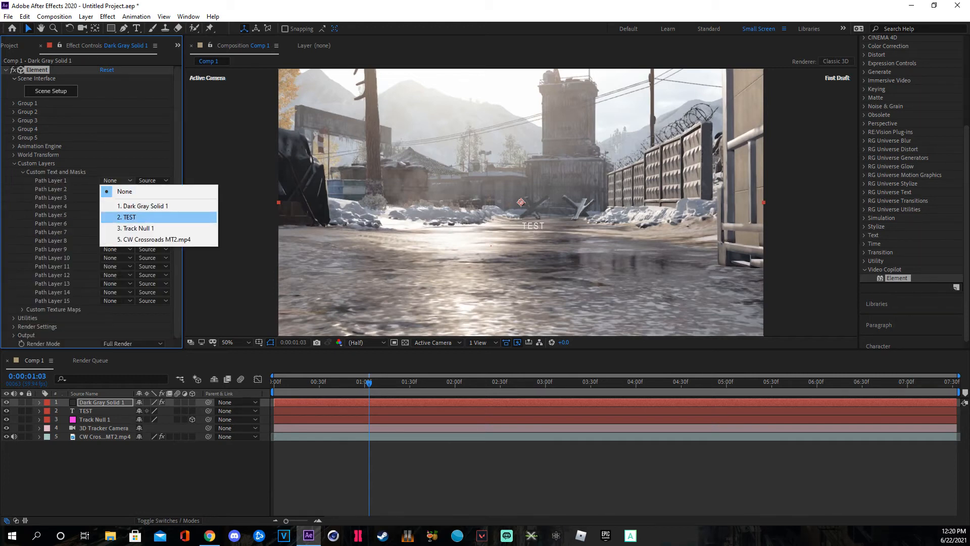
click(127, 217)
click(14, 164)
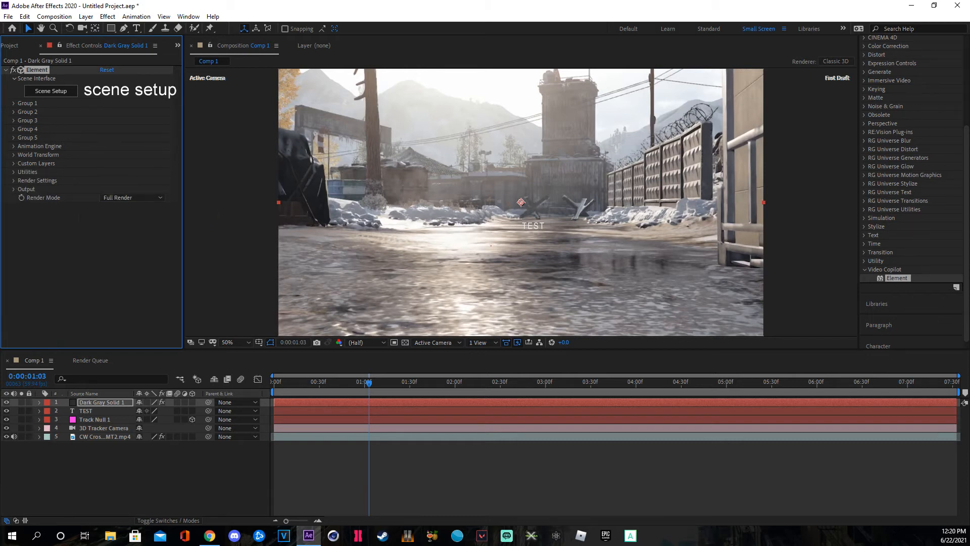
Step: In Element's scene setup, set the TEST bevel's Extrude to 0.50 and apply the Chrome material from the Physical presets
click(51, 91)
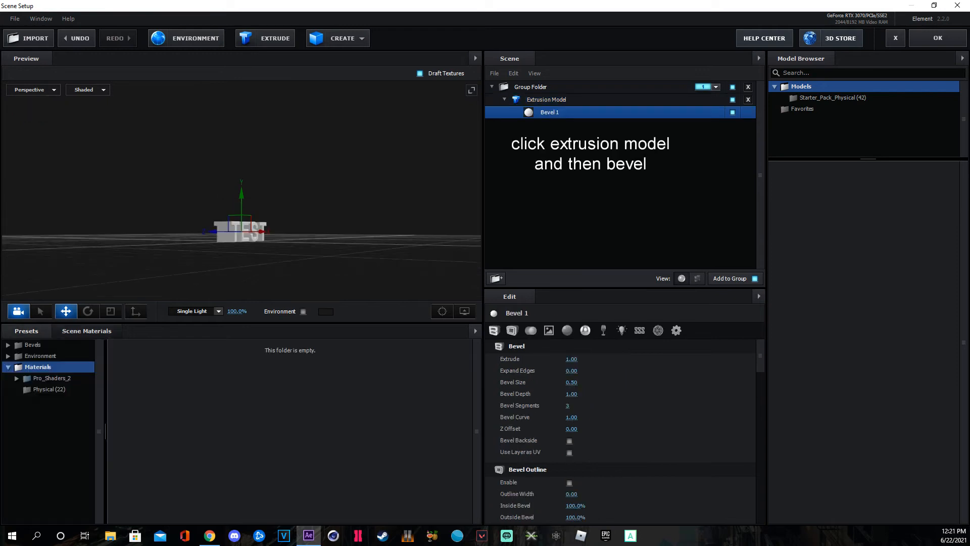
mouse_move(571, 359)
mouse_down()
mouse_move(596, 359)
mouse_move(541, 359)
mouse_move(561, 359)
mouse_up()
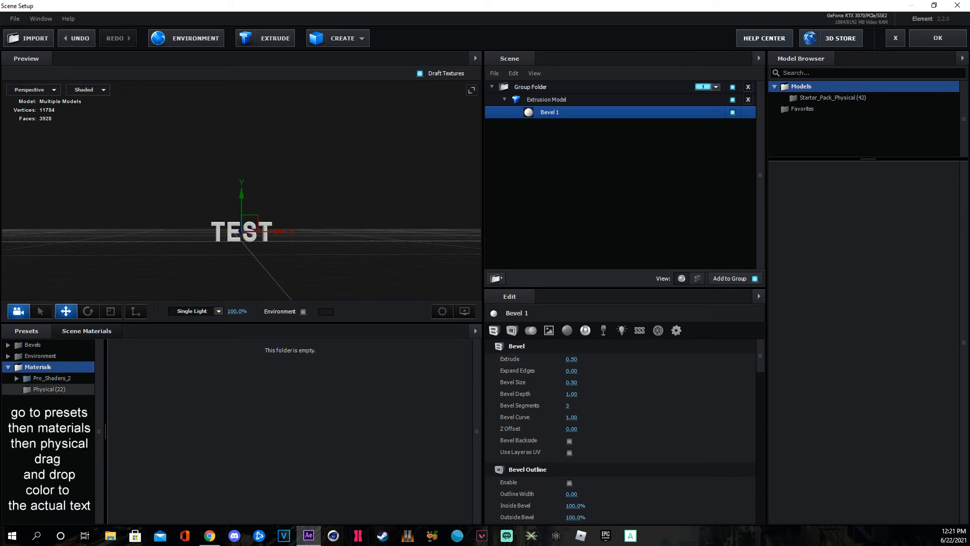
click(49, 389)
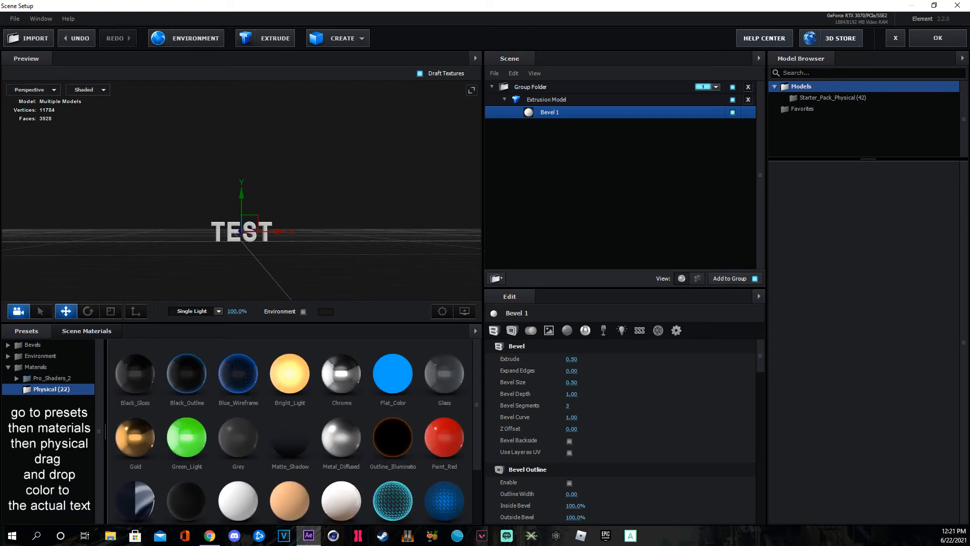
drag(342, 373, 209, 212)
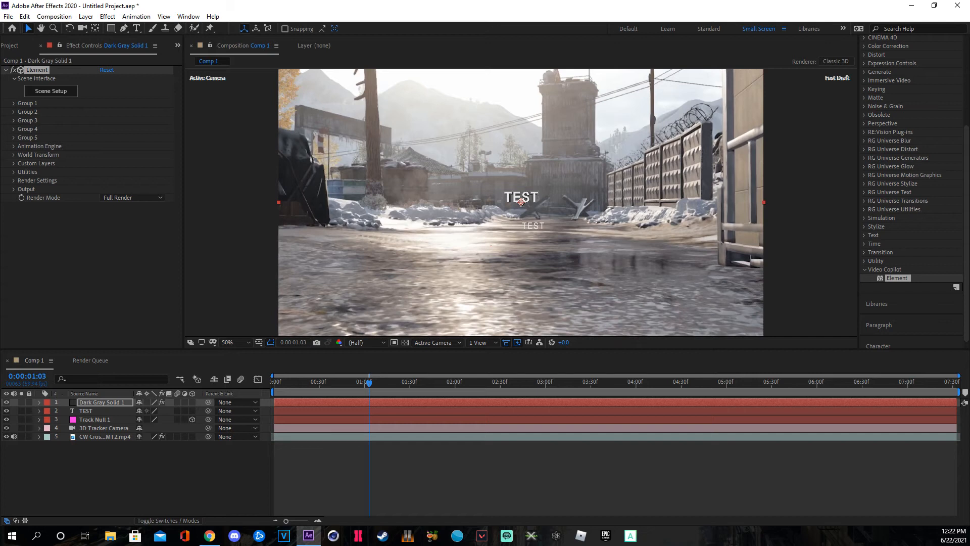
Step: Copy Track Null 1's X position, -757.5, into the X value of Element Group 1's Particle Replicator Position XY
click(94, 420)
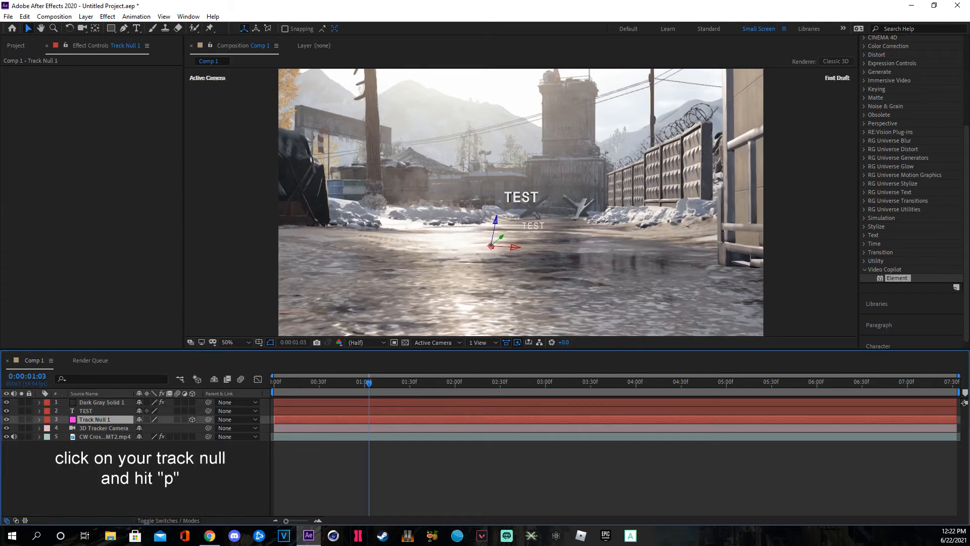
key(p)
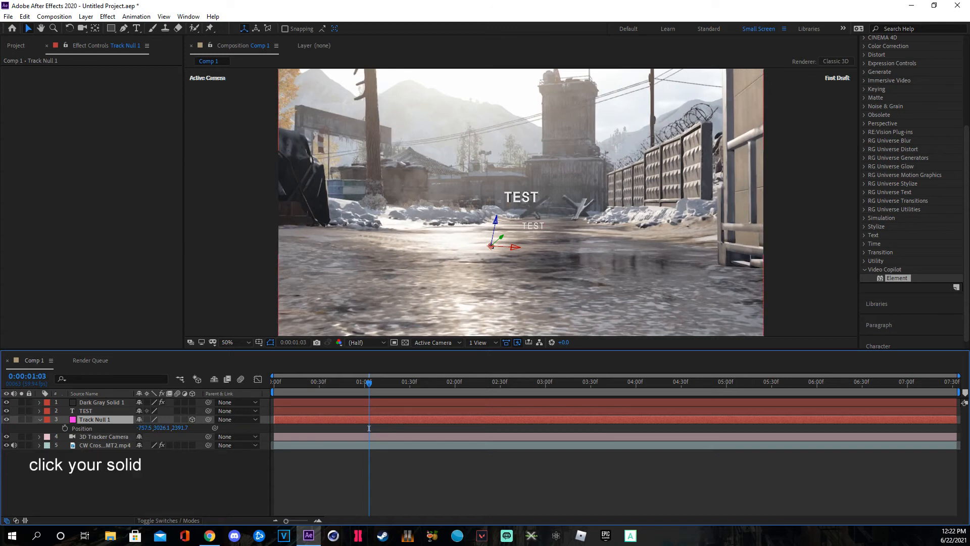
click(101, 402)
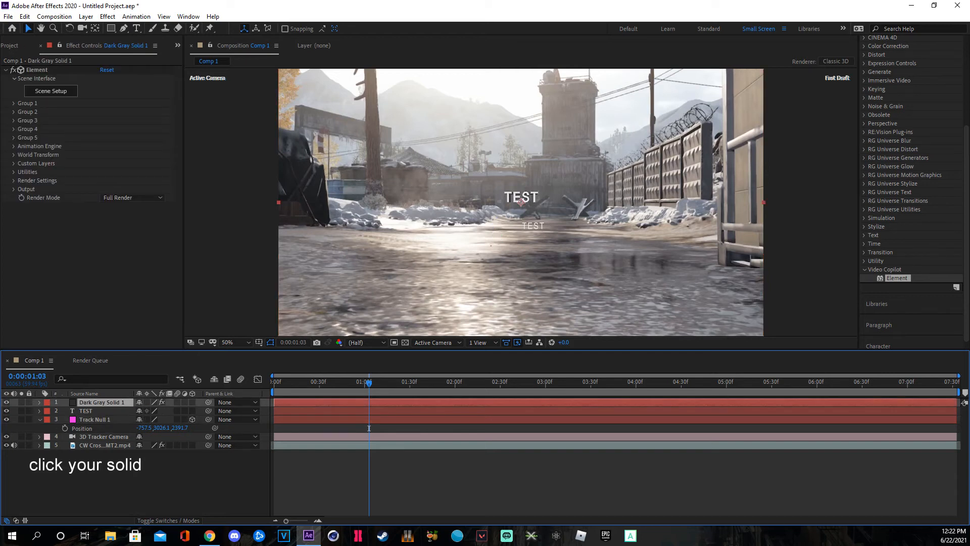
click(14, 103)
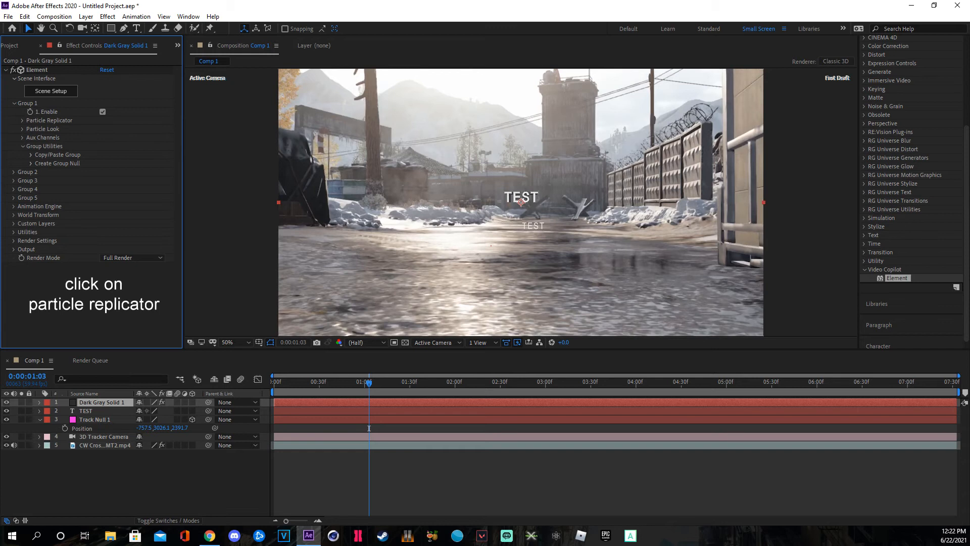
click(23, 120)
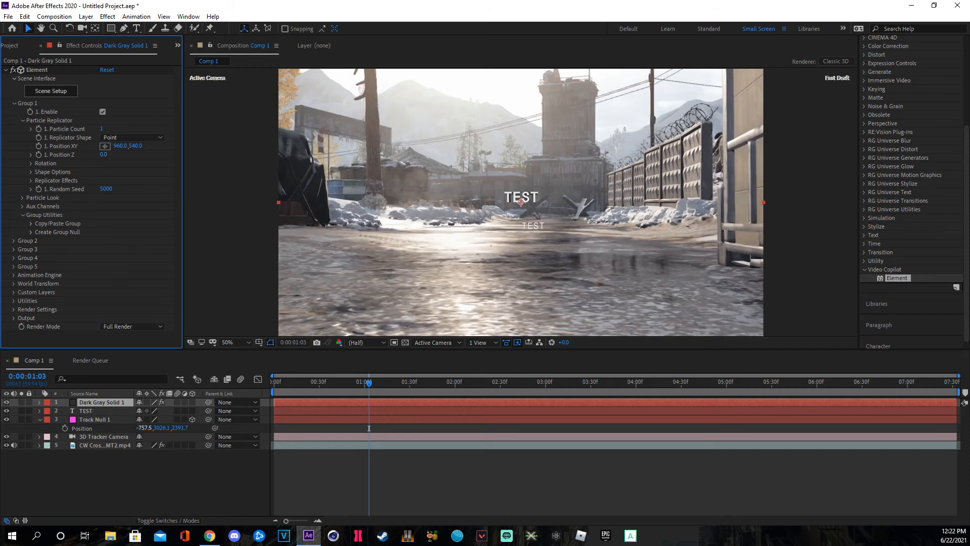
click(149, 428)
key(ctrl+c)
right_click(150, 428)
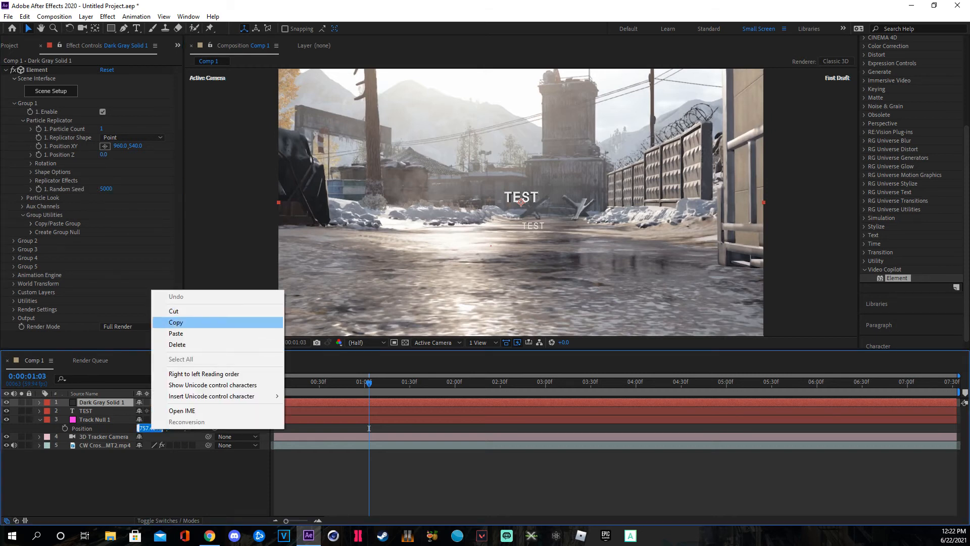
click(164, 323)
click(121, 146)
right_click(121, 146)
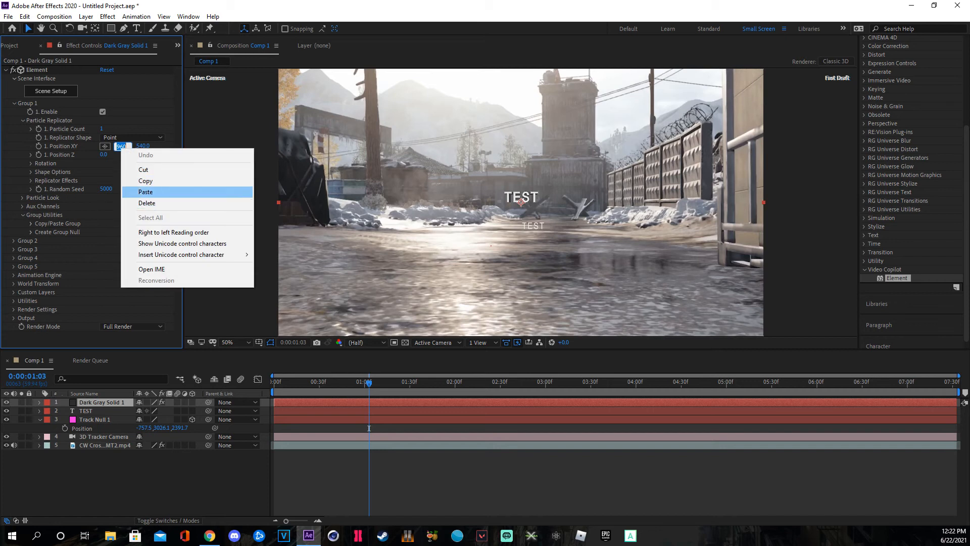
click(142, 192)
Step: Copy Track Null 1's Y position, 3026.1, into the Y value of Group 1's Position XY
click(162, 428)
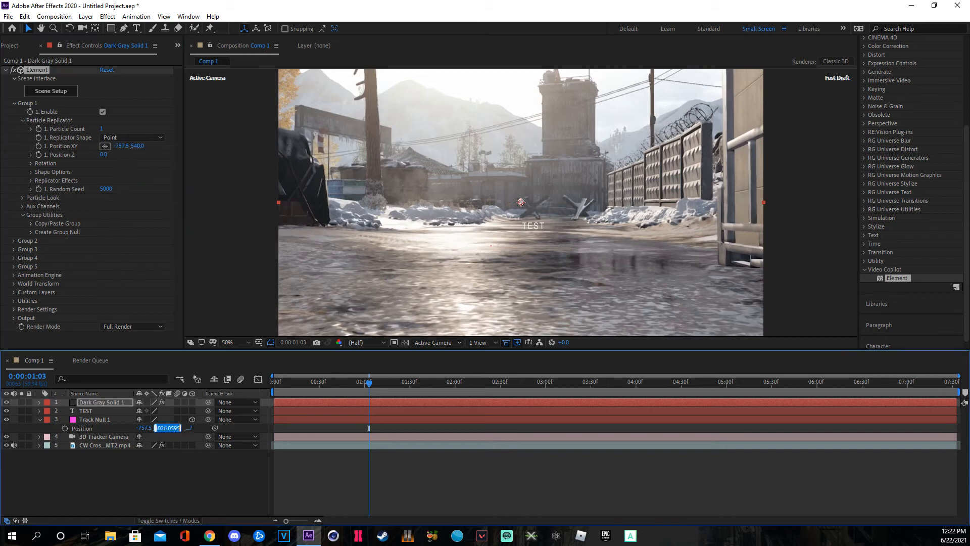
right_click(168, 428)
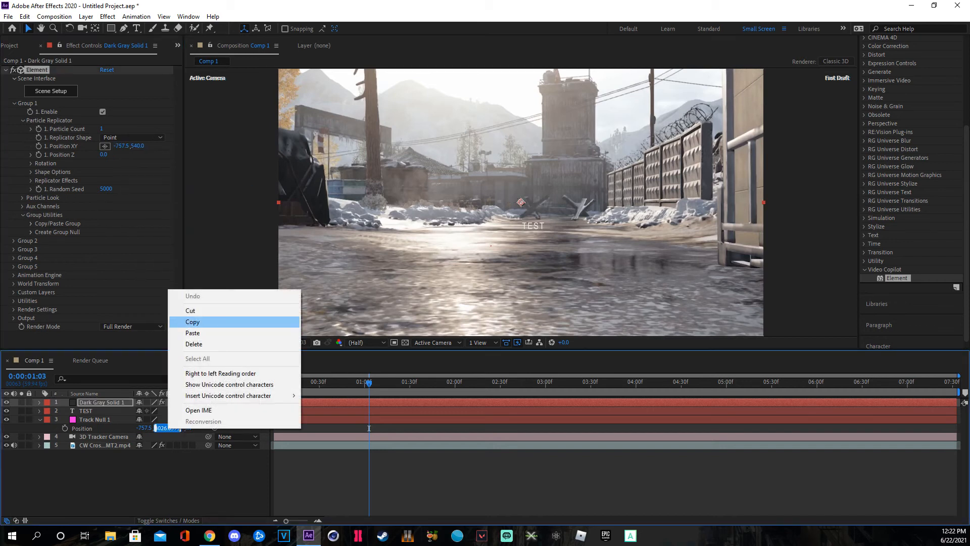
click(192, 322)
click(137, 146)
right_click(141, 146)
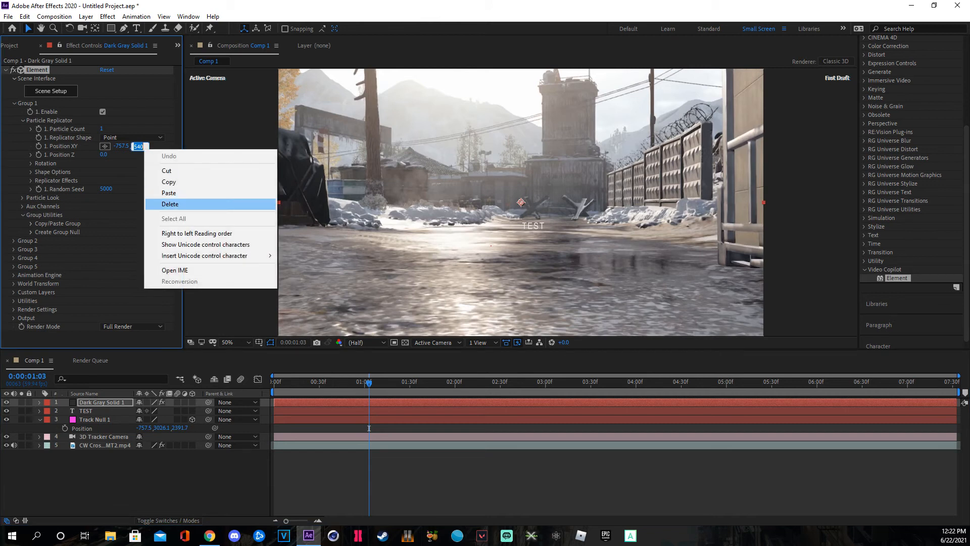
click(167, 190)
Step: Copy Track Null 1's Z position, 2391.7, into Group 1's Position Z
click(180, 428)
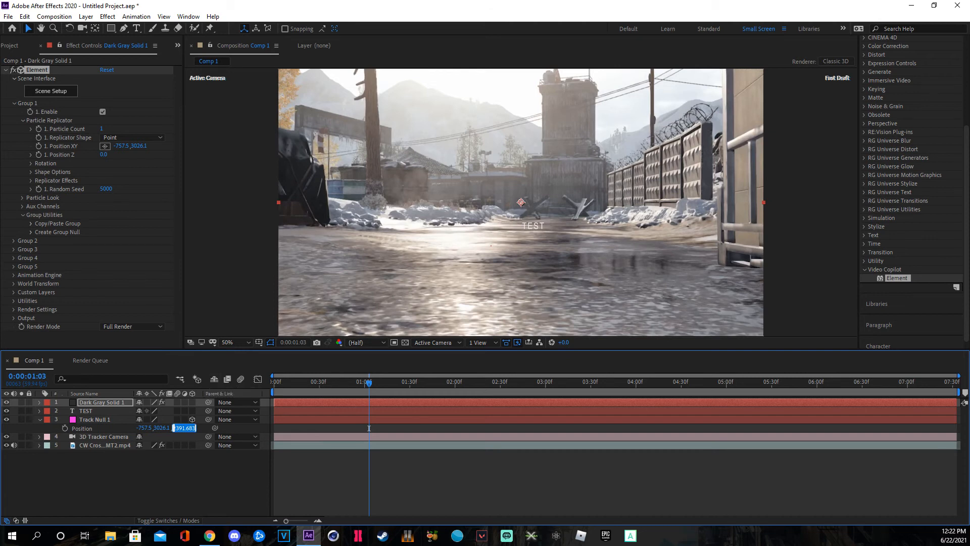
click(104, 155)
key(ctrl+v)
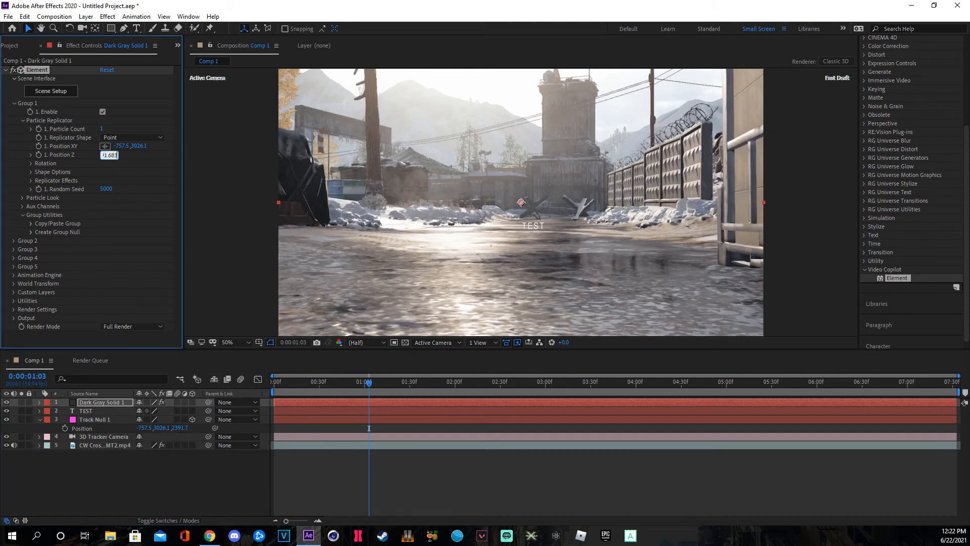
key(Return)
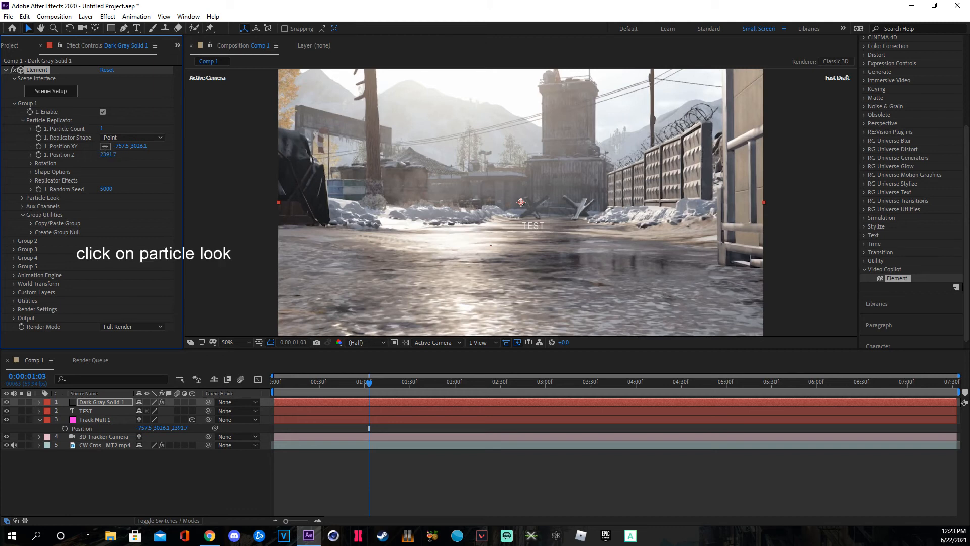
Step: Enlarge the 3D text by setting Group 1's Particle Size to 480.10 in its Particle Look settings
click(22, 198)
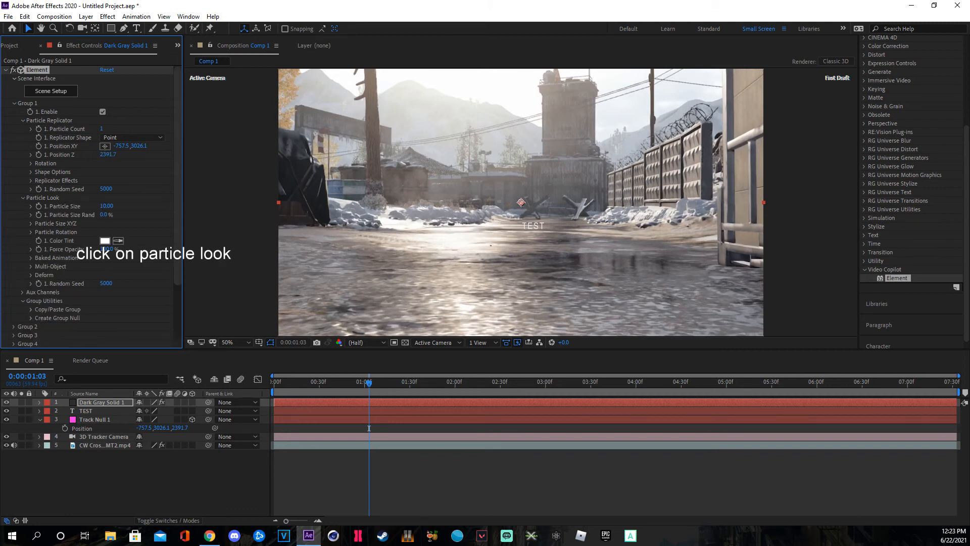
drag(106, 207, 126, 206)
drag(185, 206, 521, 207)
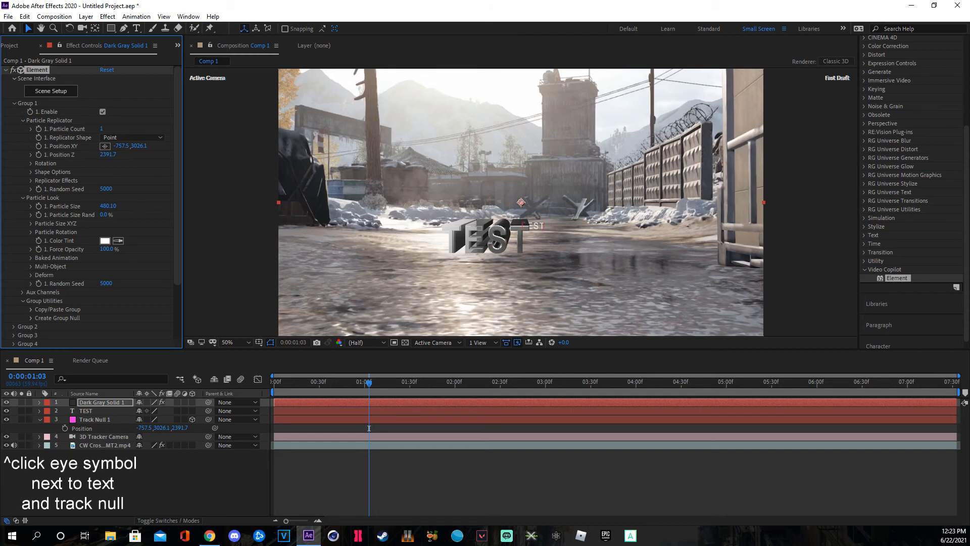
Step: Hide the TEST and Track Null 1 layers and move the 3D text to Position XY 1031.5, 1228.1
click(368, 428)
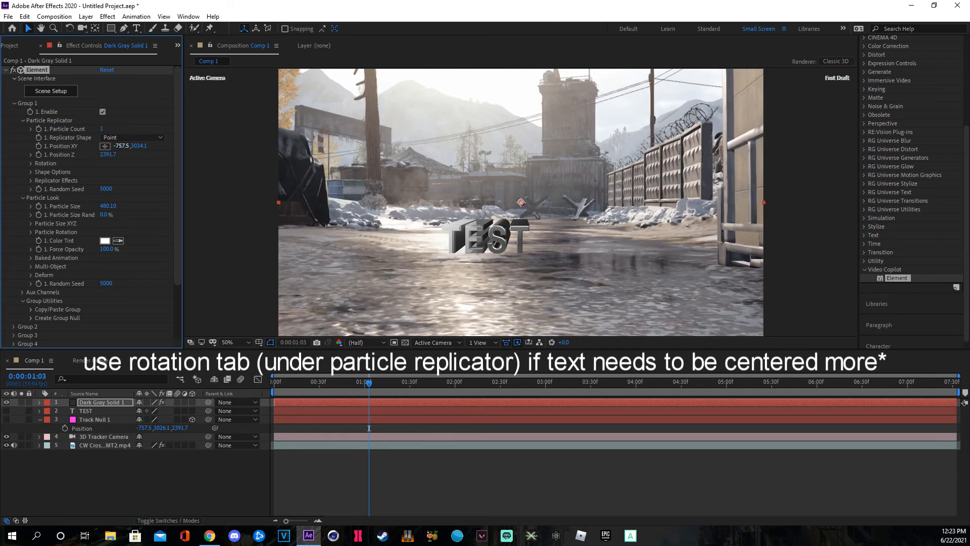
drag(121, 146, 212, 146)
drag(140, 146, 1, 146)
drag(141, 147, 1, 146)
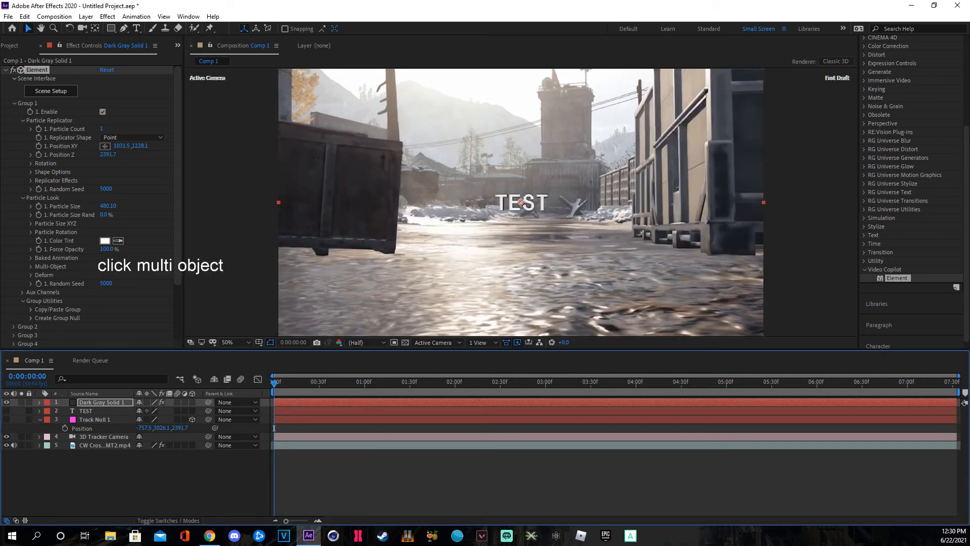
Step: Enable Multi-Object in Group 1's Particle Look, then try out a different Displace value and undo it
click(31, 266)
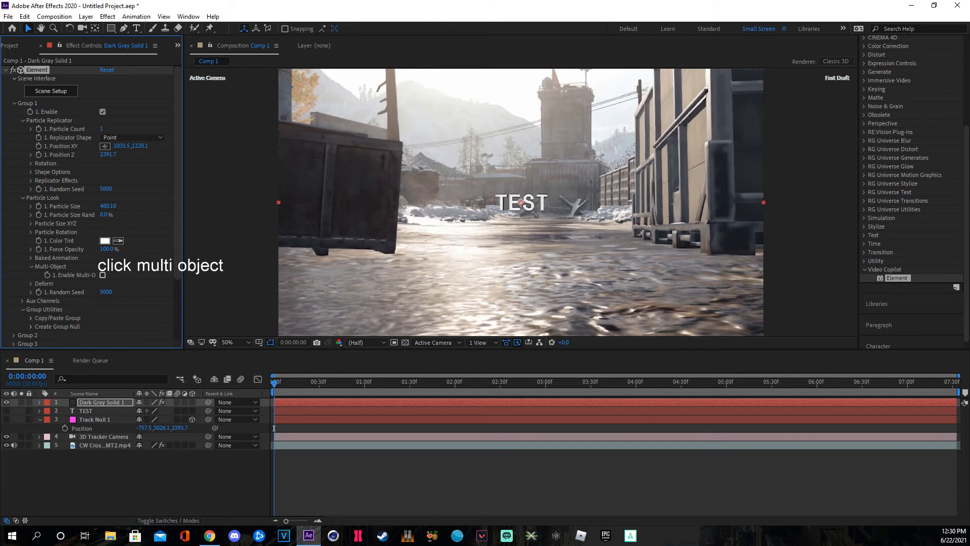
click(103, 275)
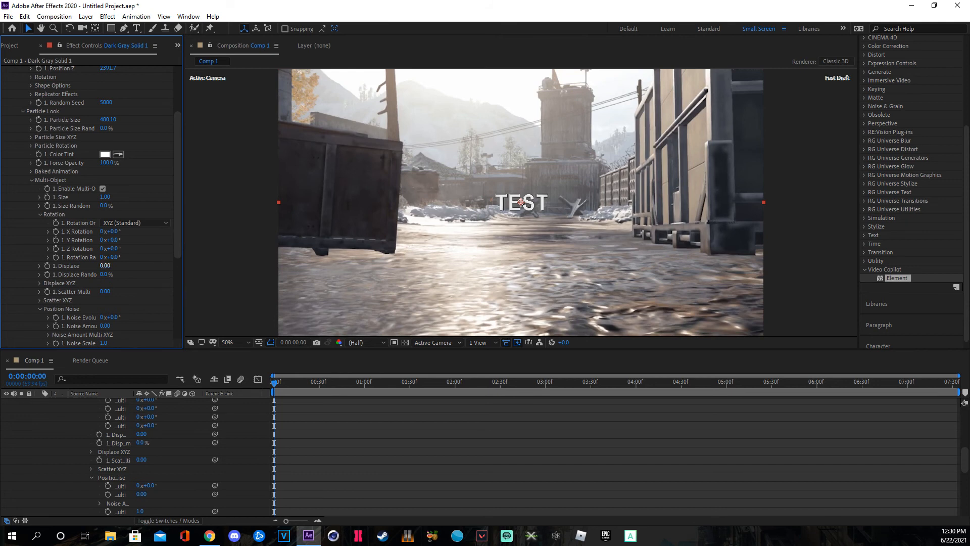
drag(105, 266, 133, 257)
key(ctrl+z)
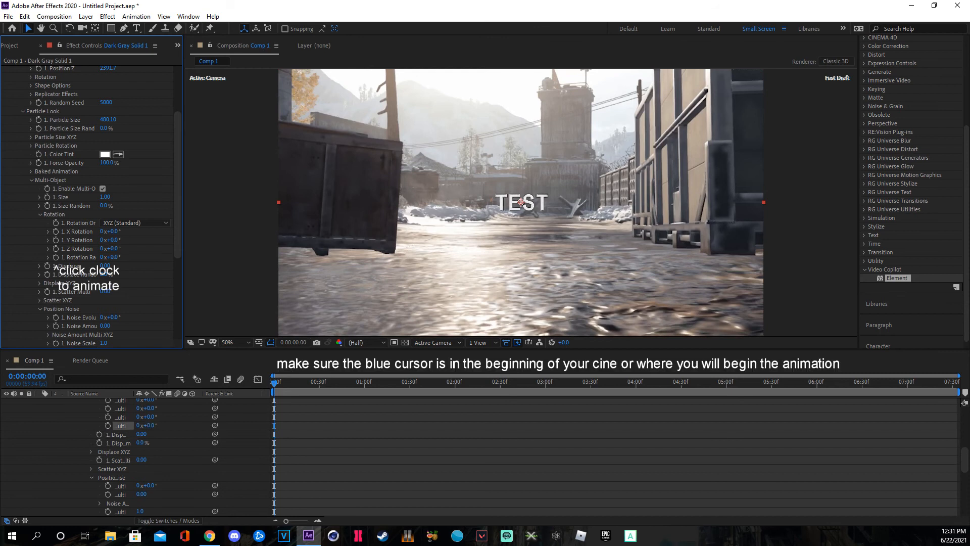
Step: Keyframe Multi-Object Rotation Random and Displace at 0:00:00:00 with zero values and at 0:00:01:55 with changed values
click(56, 257)
drag(274, 384, 447, 384)
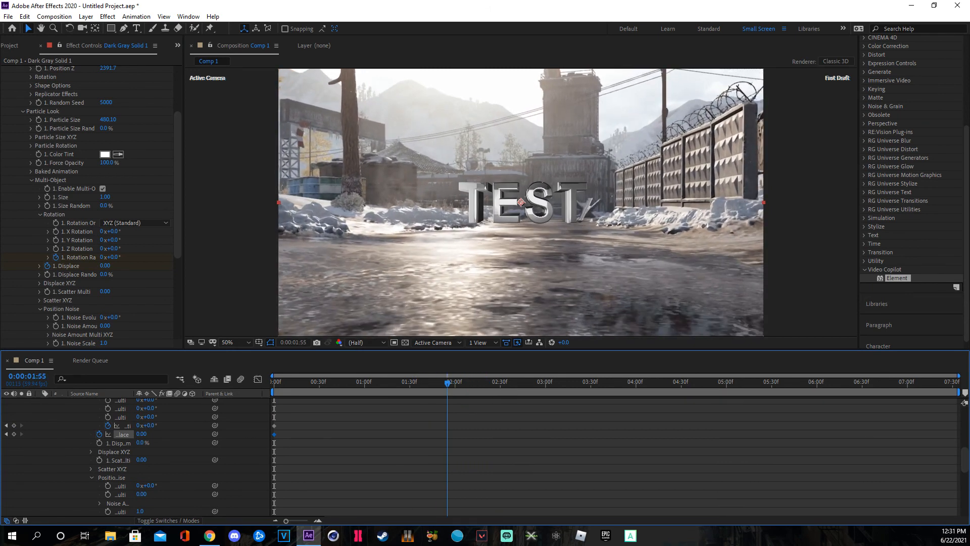
drag(104, 266, 115, 266)
drag(113, 257, 82, 258)
Step: Return to the composition's start, shorten the work area to end at about 0:00:01:57, and add Comp 1 to the render queue
drag(447, 384, 274, 384)
drag(896, 393, 454, 393)
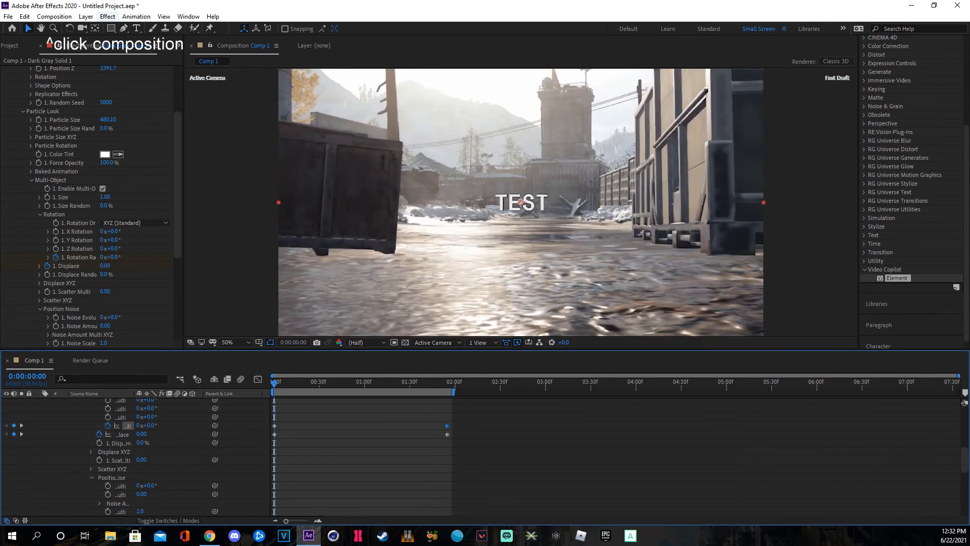
click(54, 17)
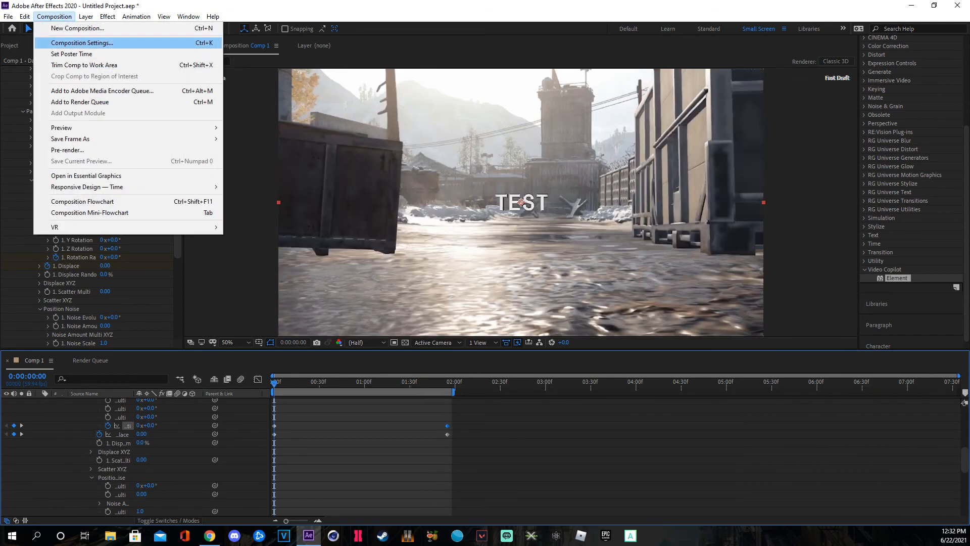
click(80, 102)
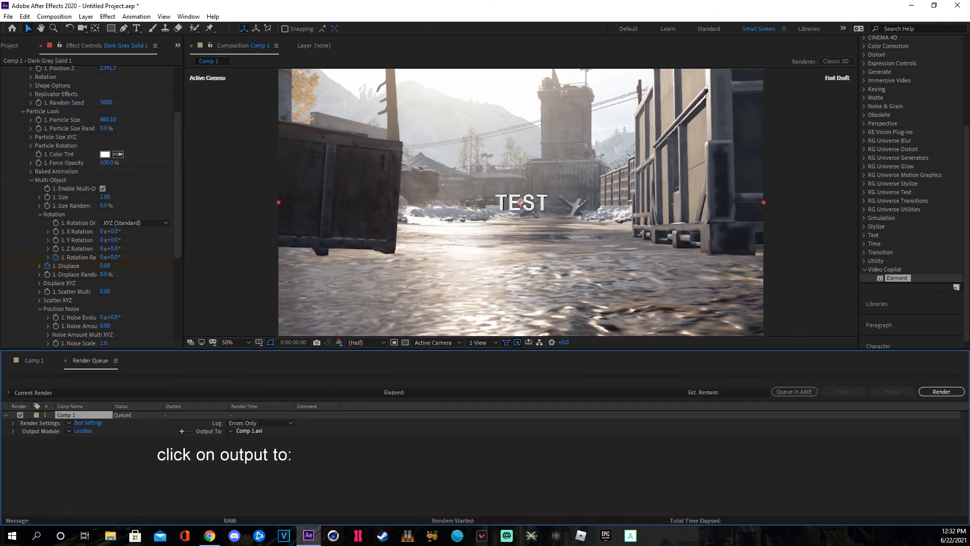
Step: Set the output movie to an AVI file named test on the Desktop and start rendering Comp 1
click(249, 431)
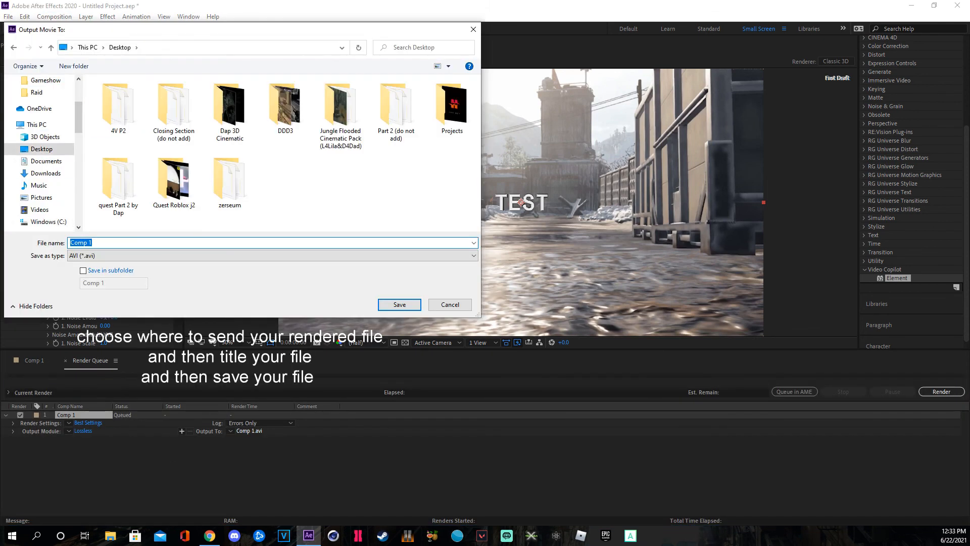
text(test)
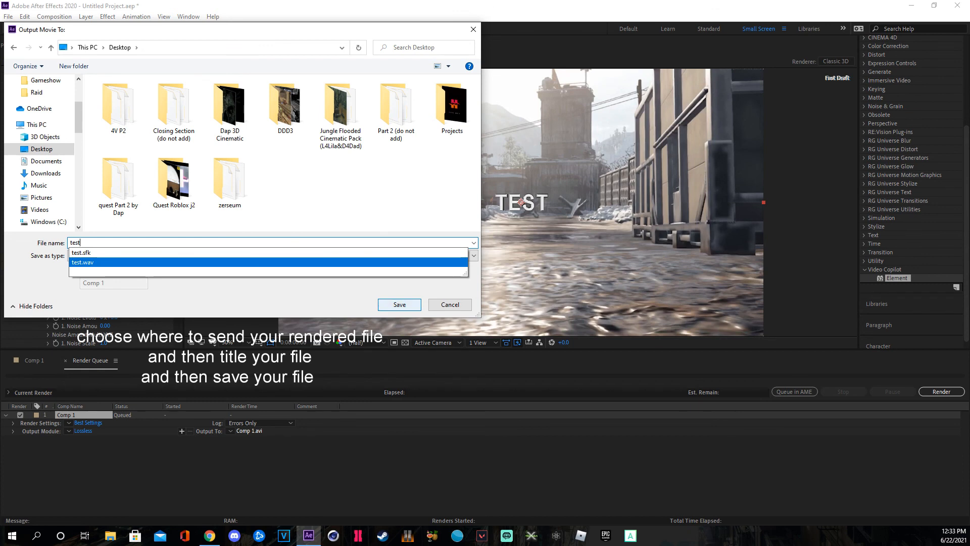
key(Return)
click(942, 392)
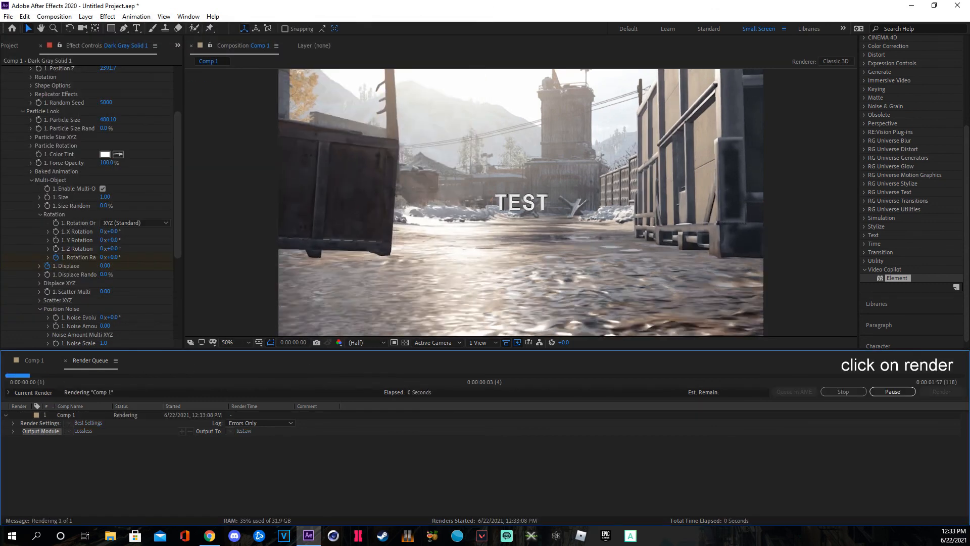